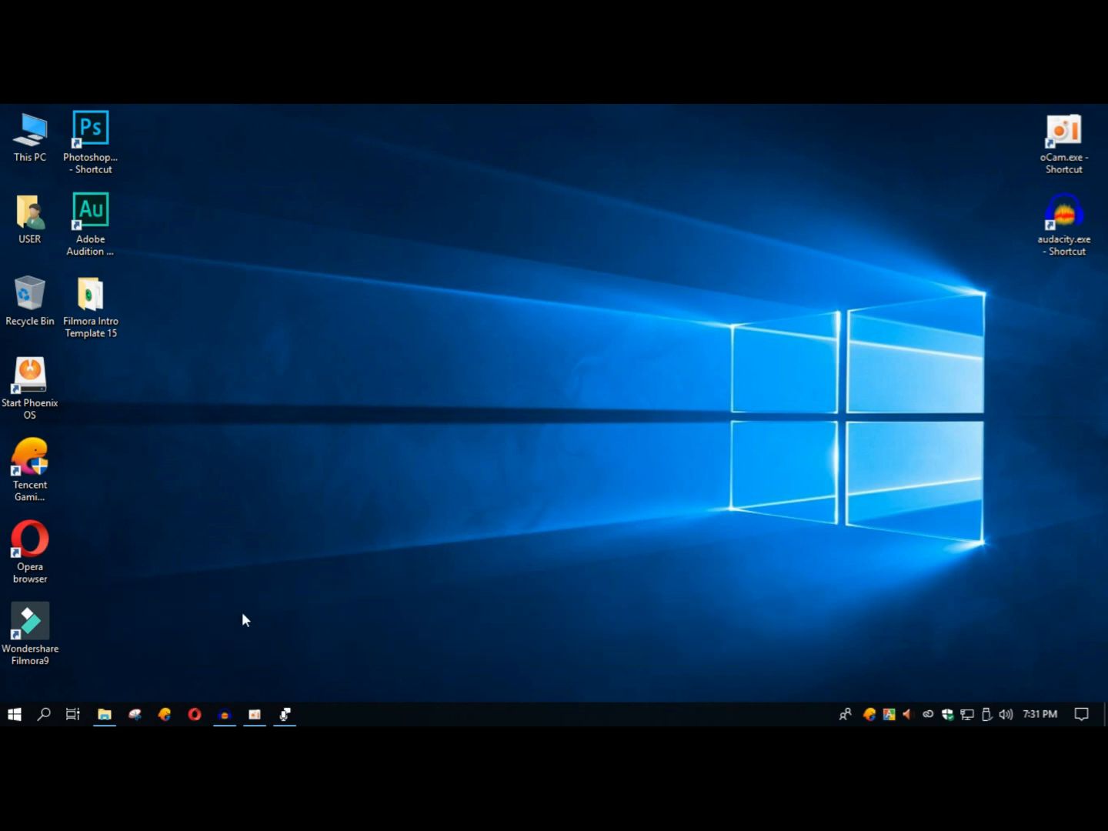
Step: Launch Wondershare Filmora9 from the desktop
double_click(49, 626)
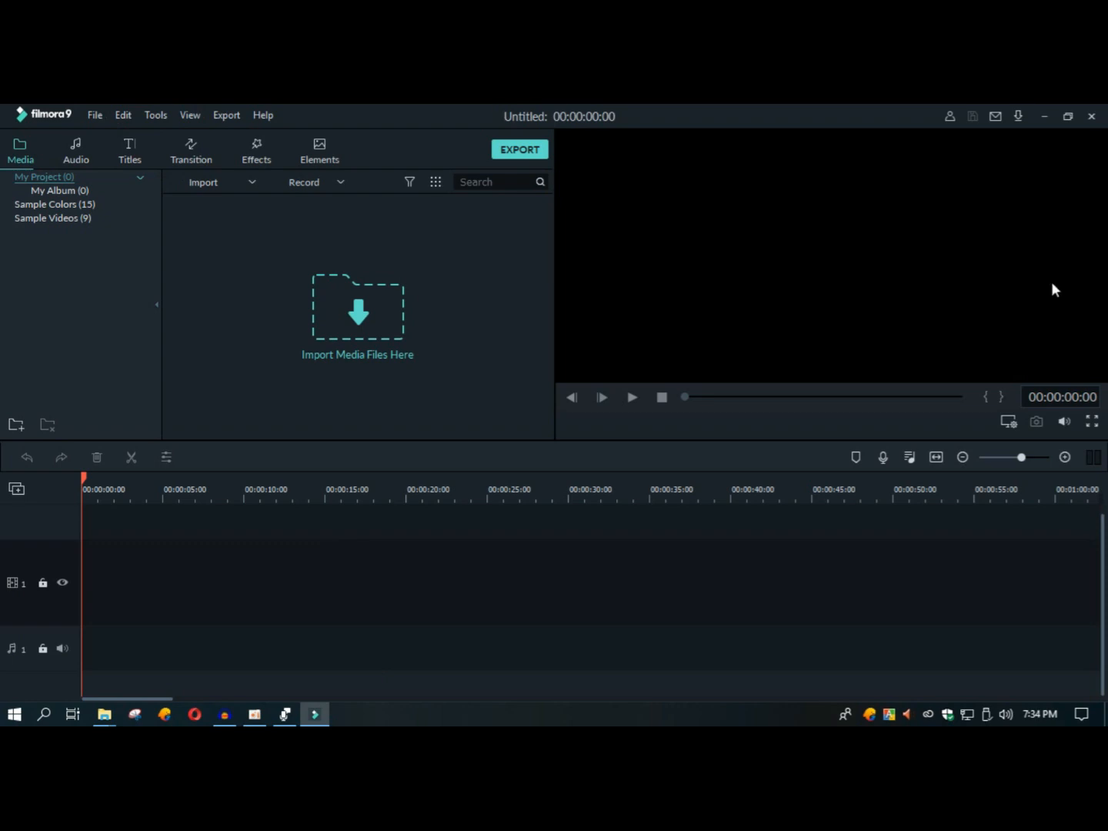
Step: Extract the Filmora Intro Template 18 folder from its RAR archive onto the desktop and close the archive
left_click(1106, 714)
right_click(858, 107)
left_click(908, 155)
right_click(908, 194)
left_click(959, 241)
double_click(1064, 301)
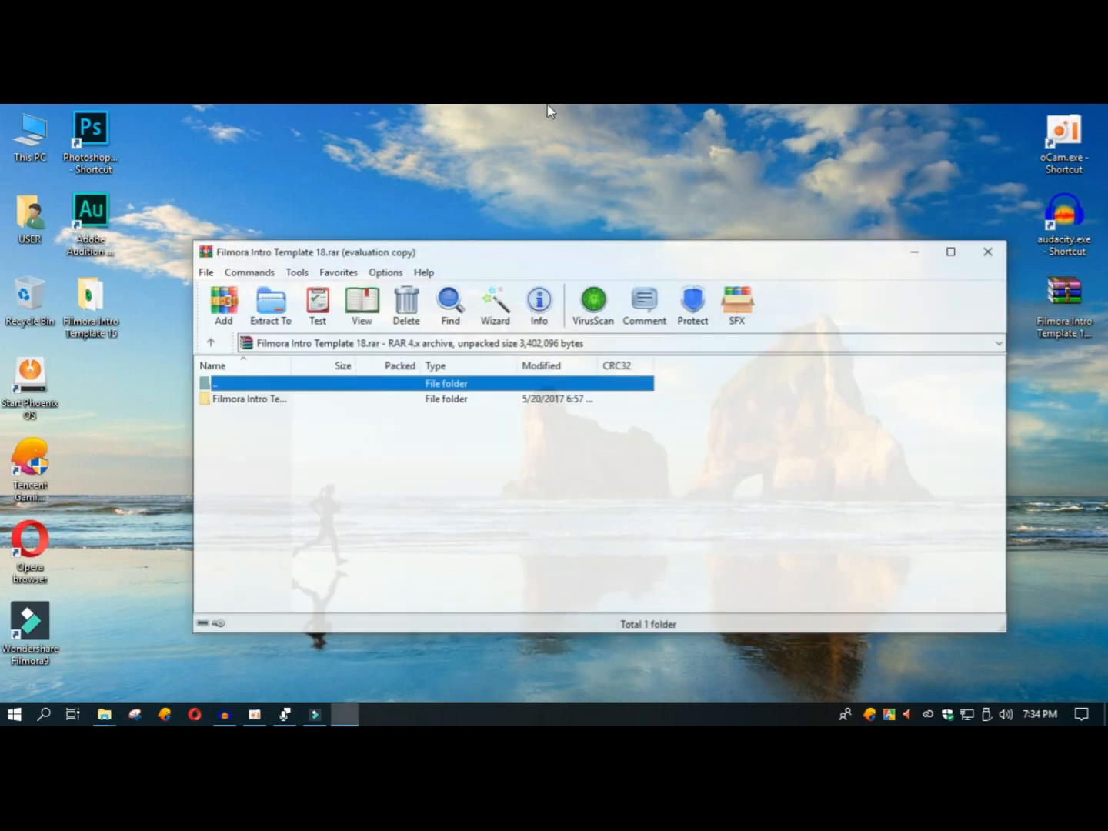
left_click_drag(269, 399, 809, 110)
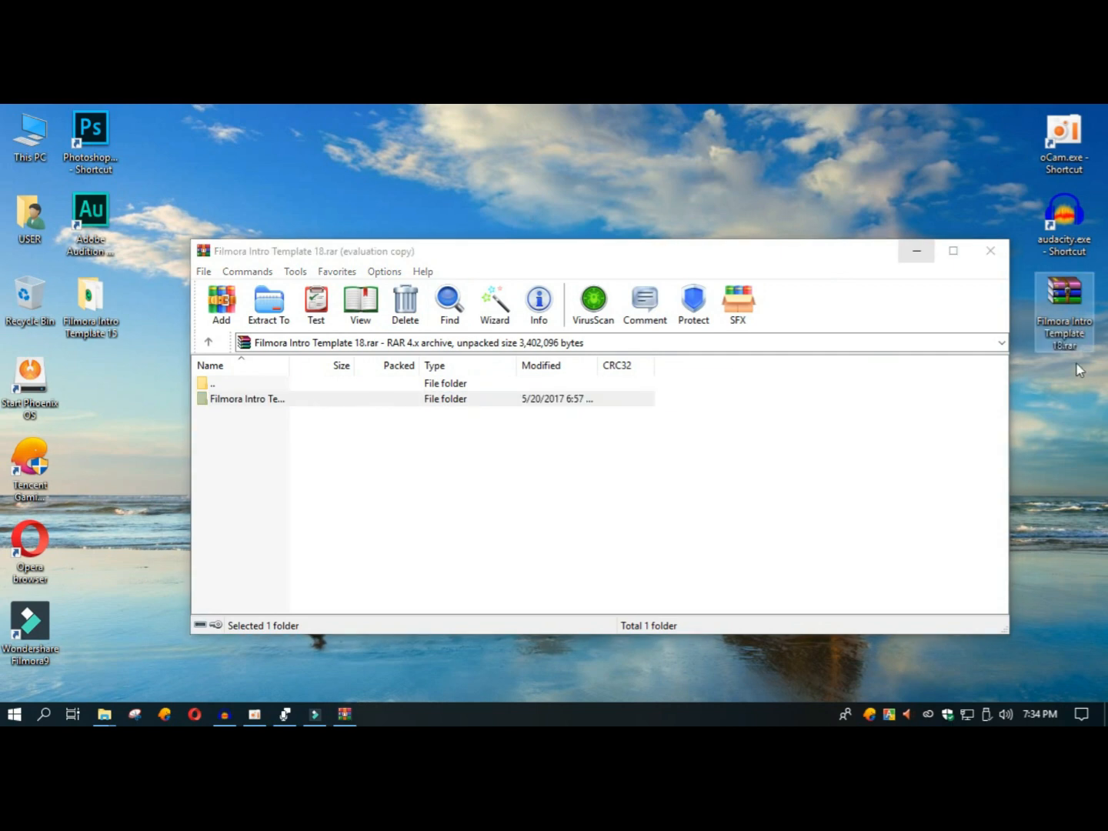
left_click(990, 252)
Step: Switch back to Filmora9 and import Footage.mp4 from the desktop folder Filmora Intro Template 18
left_click(316, 714)
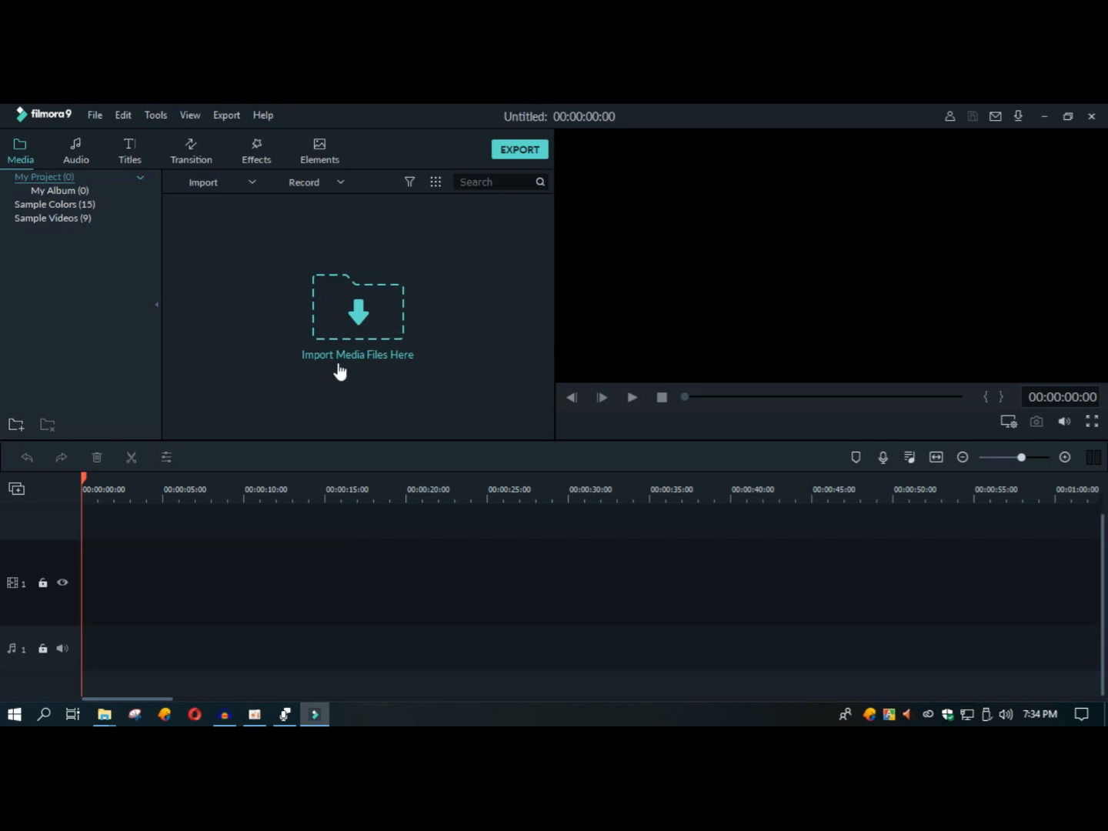
left_click(368, 299)
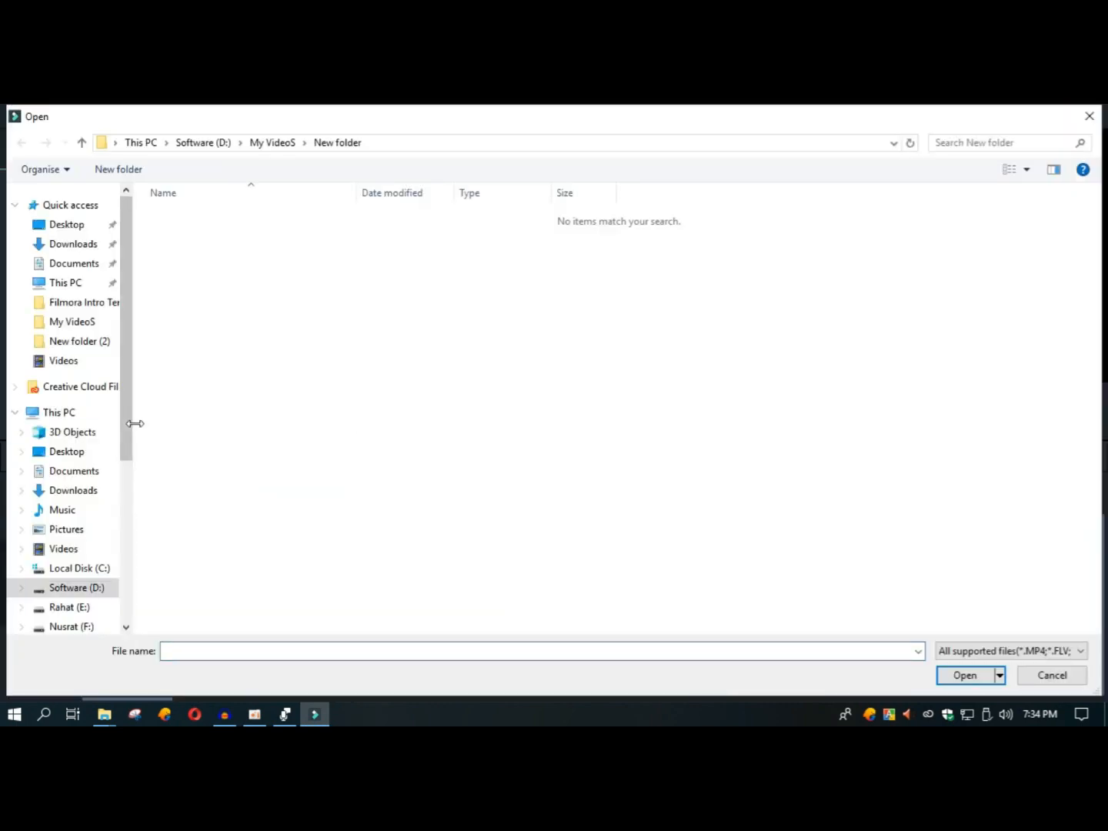
left_click(91, 455)
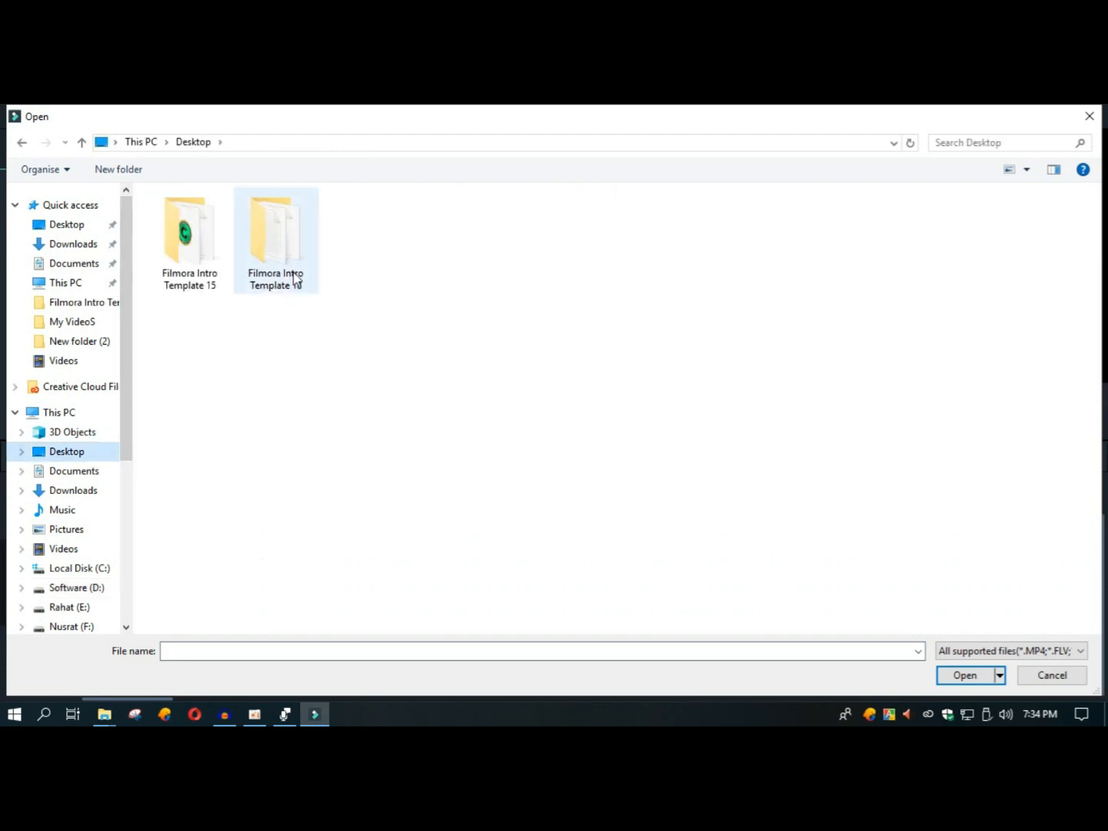
double_click(274, 242)
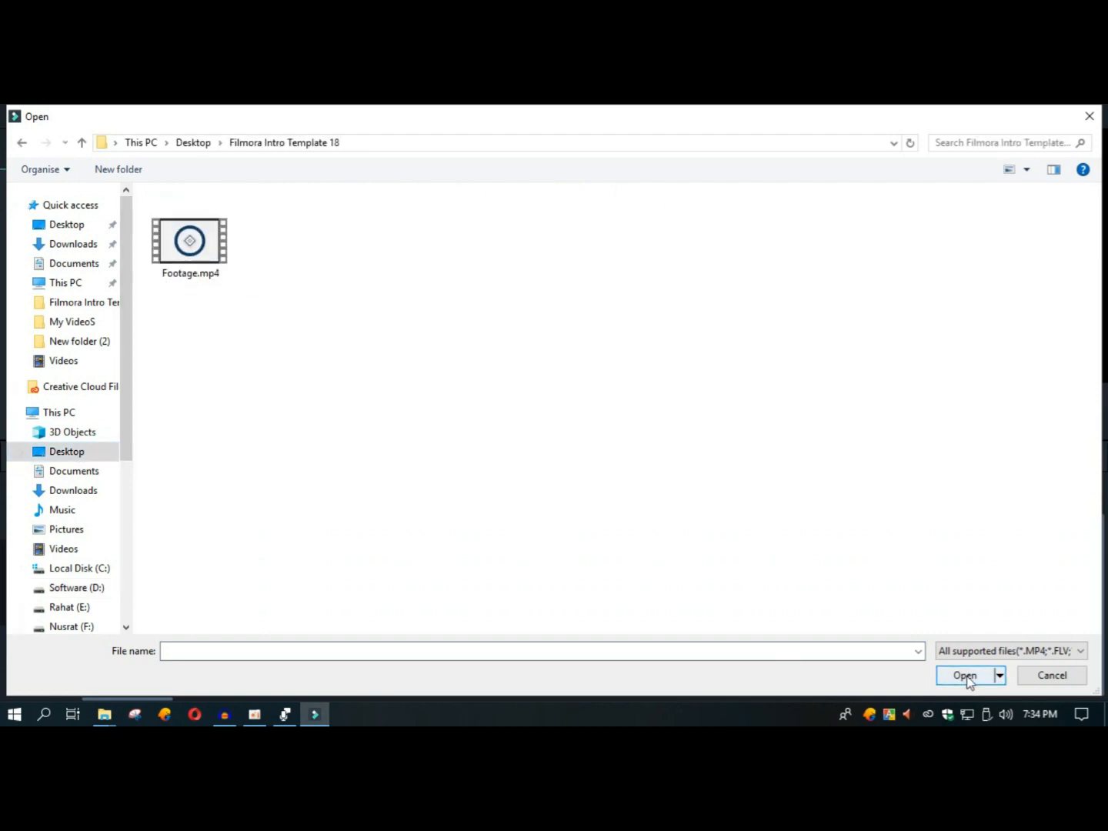
double_click(189, 241)
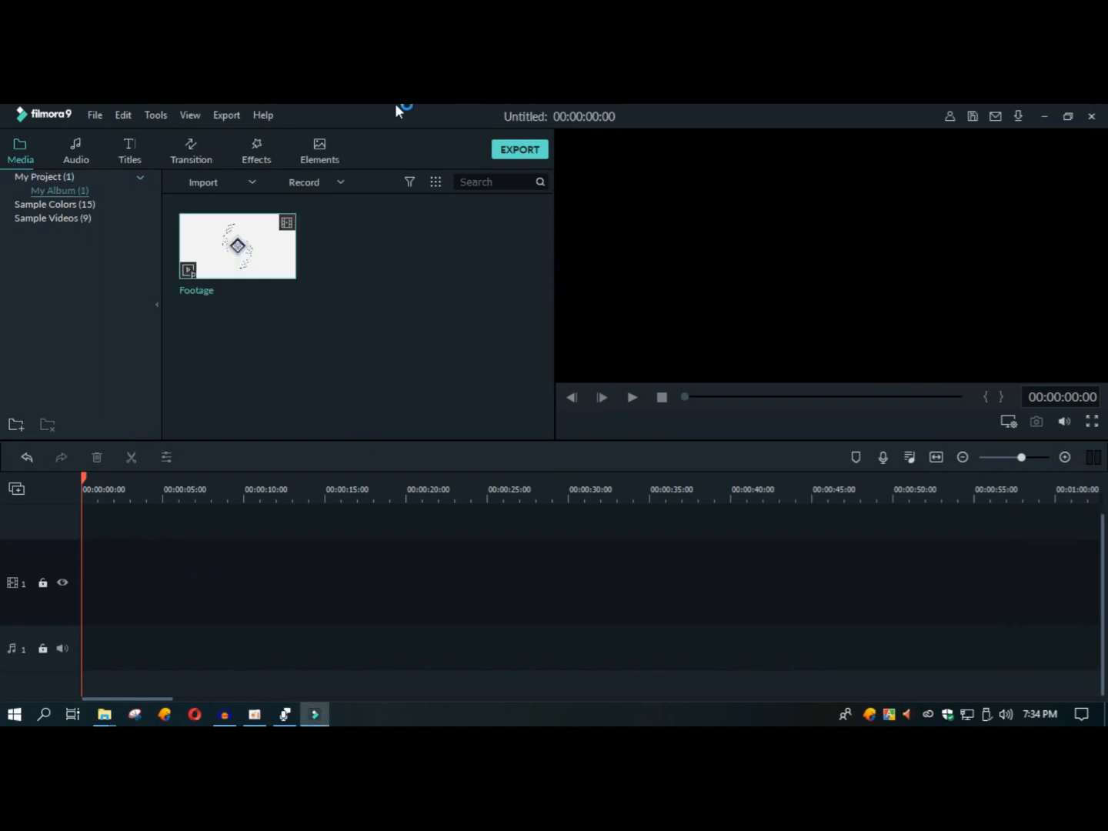
Step: Add the Footage clip to the timeline with project settings matched to the media, and play it
mouse_move(248, 256)
left_click(236, 250)
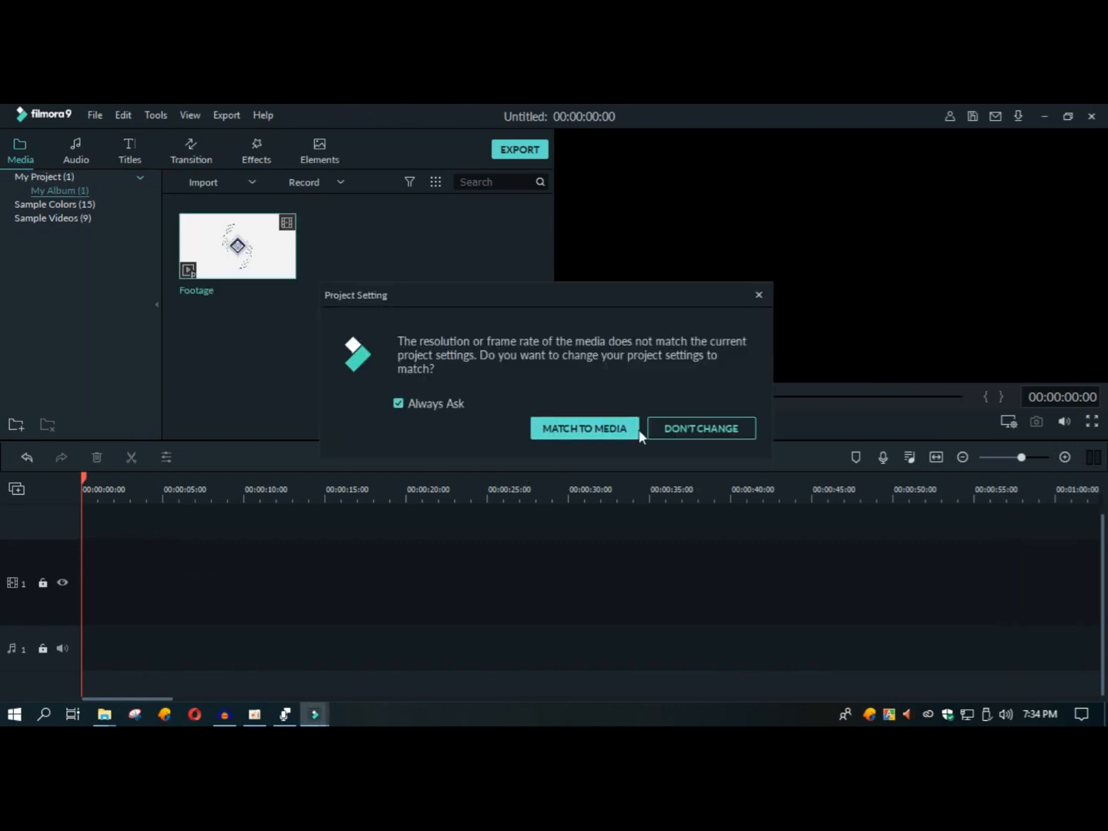
left_click(571, 432)
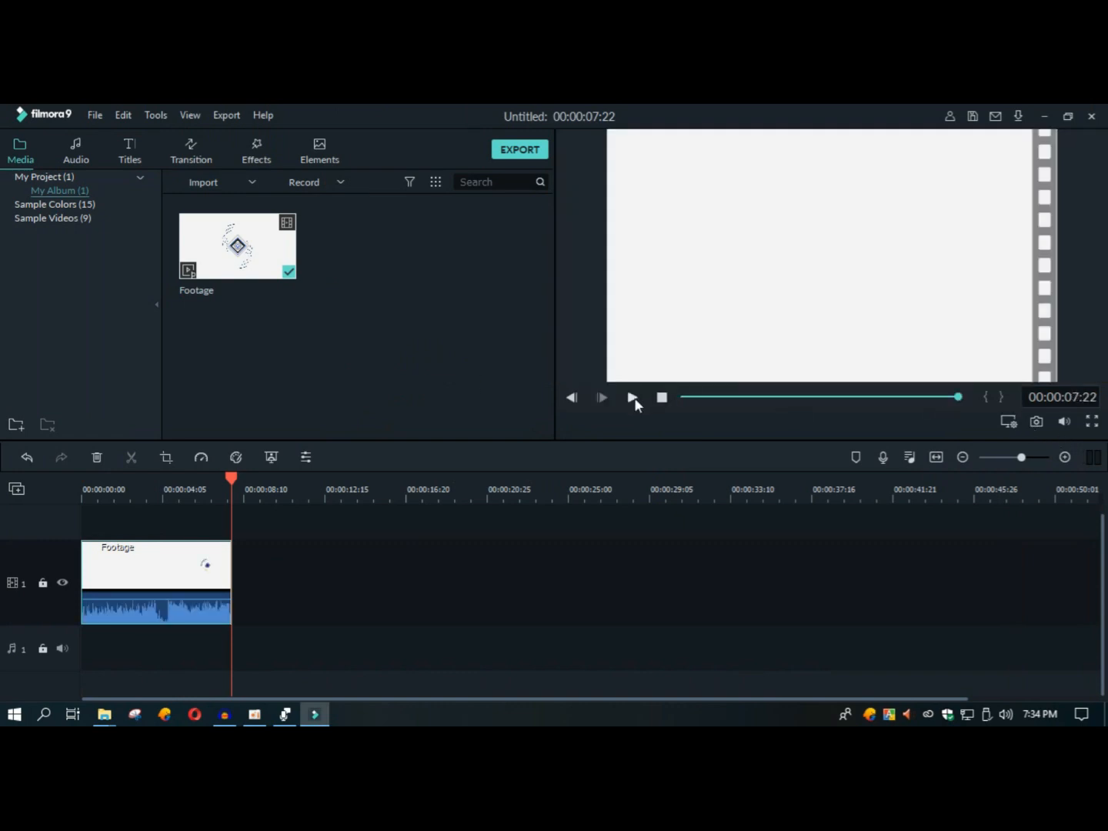
left_click(631, 397)
Step: Move the playhead to 00:00:04:22 on the Footage clip
left_click_drag(369, 494, 647, 487)
left_click_drag(379, 694, 161, 695)
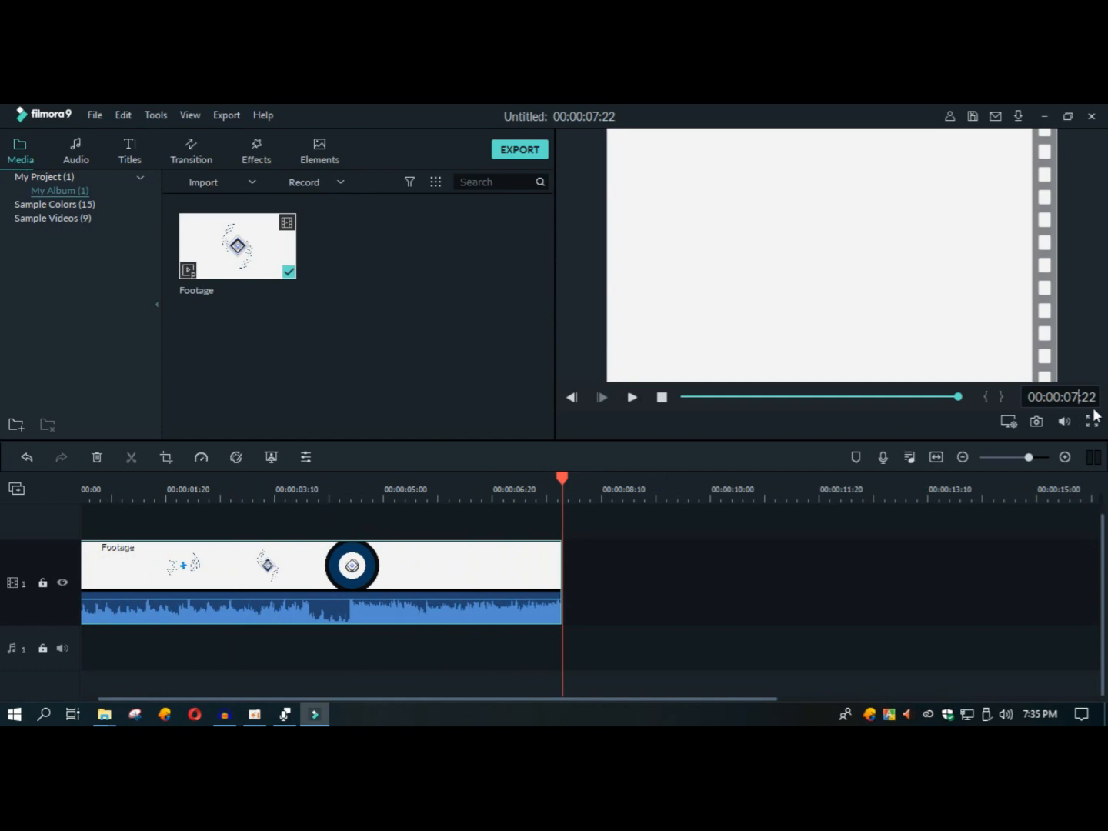
type("4")
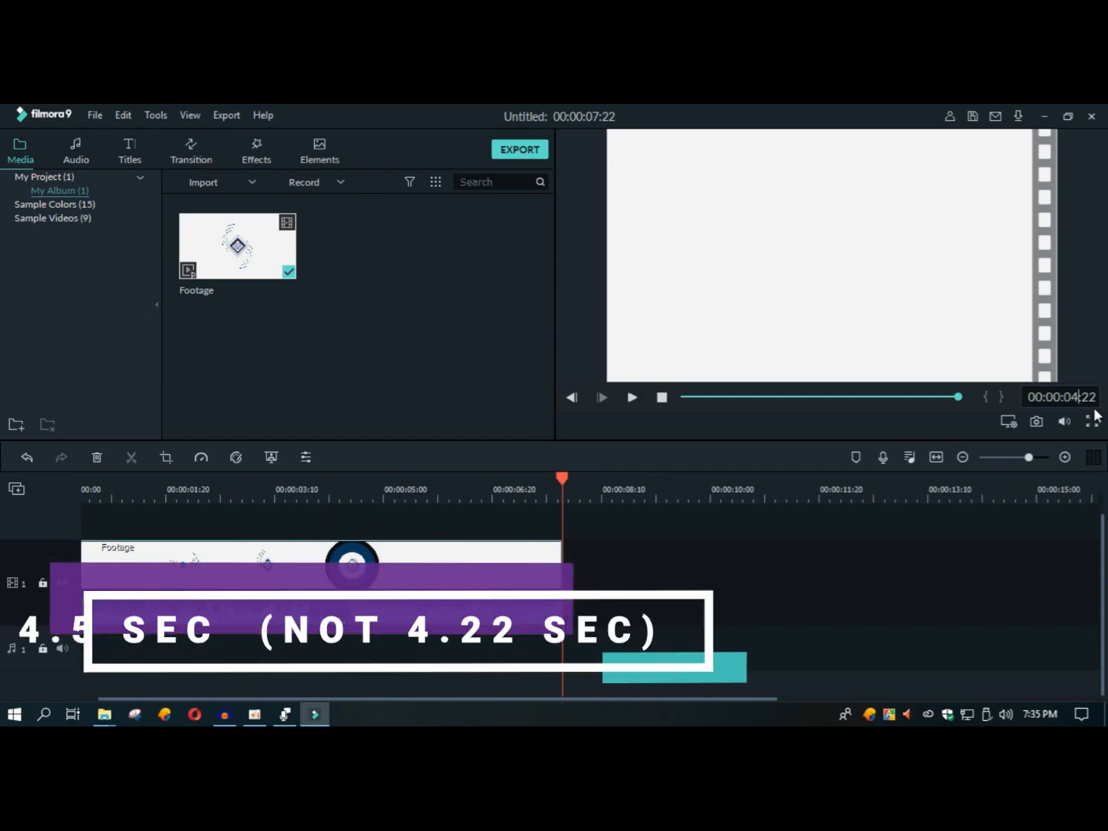
key("Return")
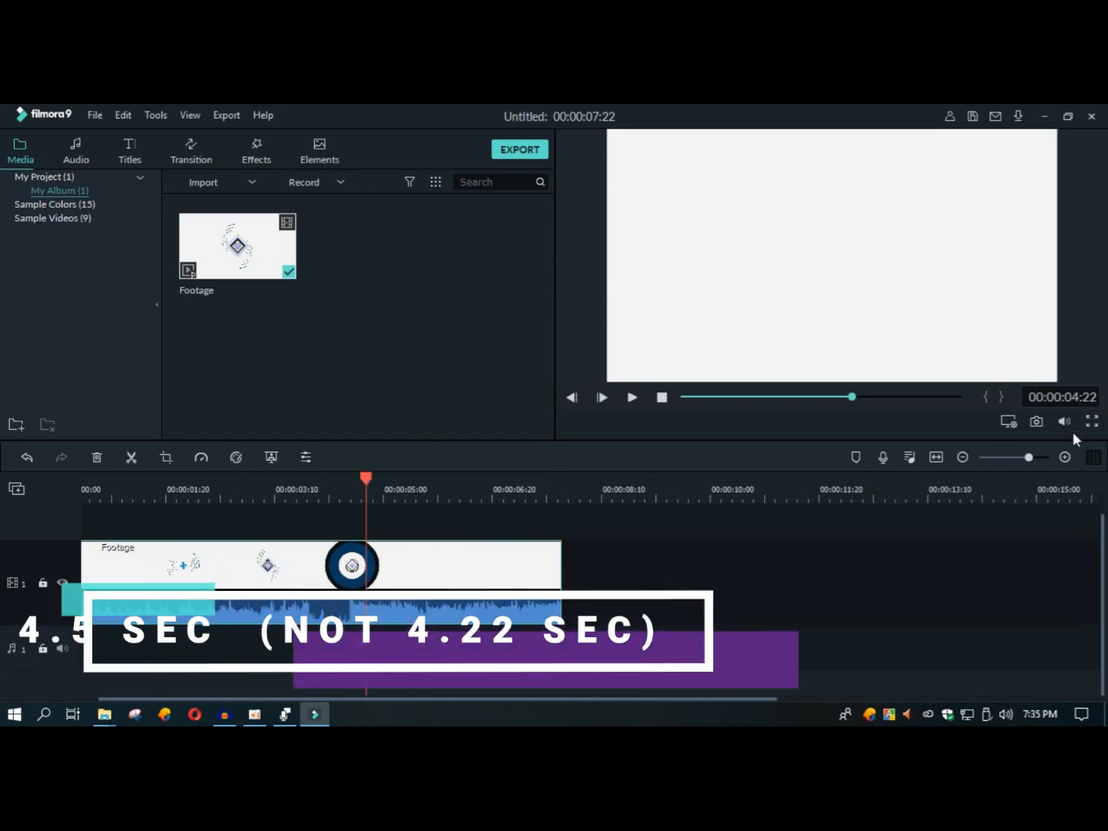
scroll(1104, 600, "up", 1)
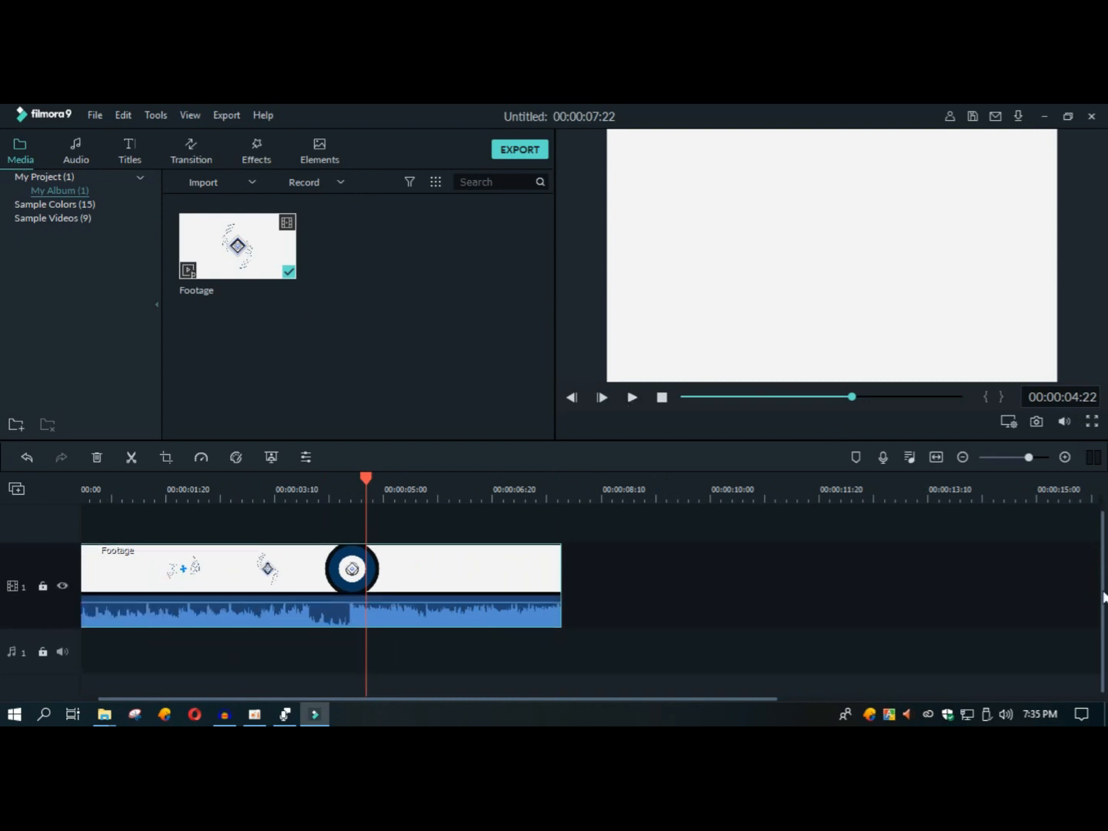
Step: Place the Title 2 preset on the track above the Footage clip, starting at the playhead
left_click(143, 158)
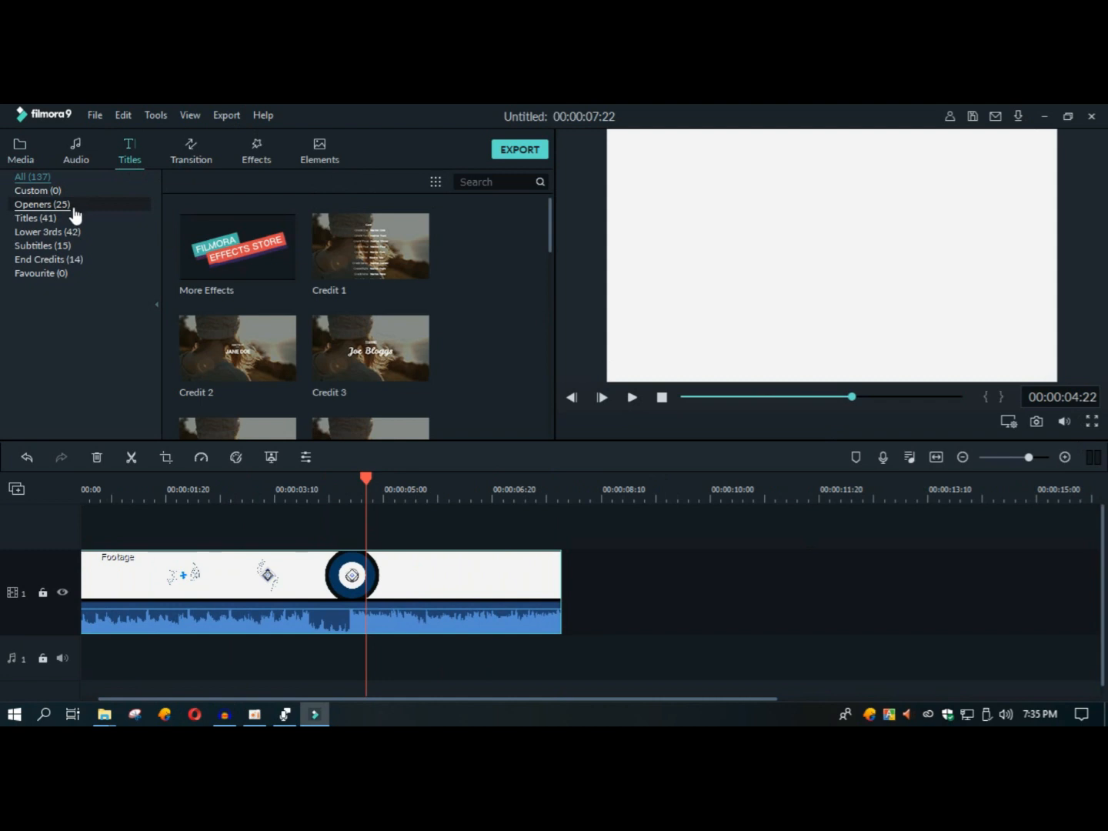
left_click(44, 218)
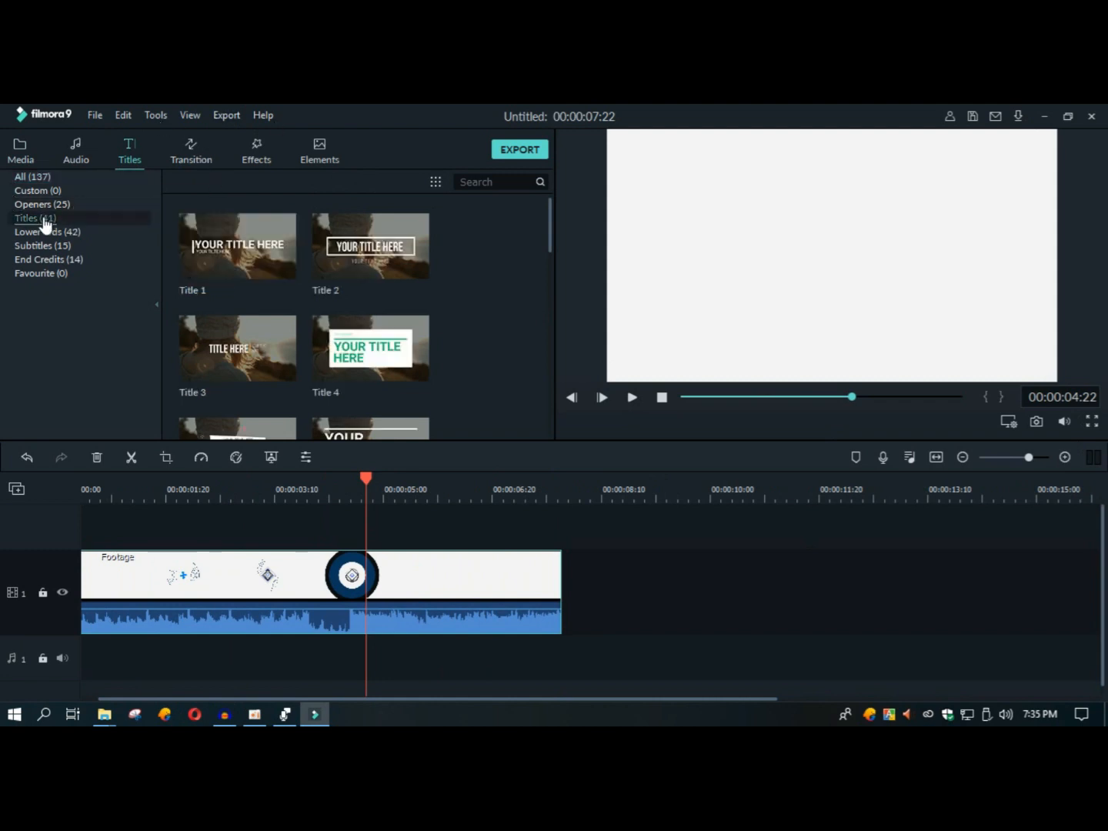
left_click(371, 239)
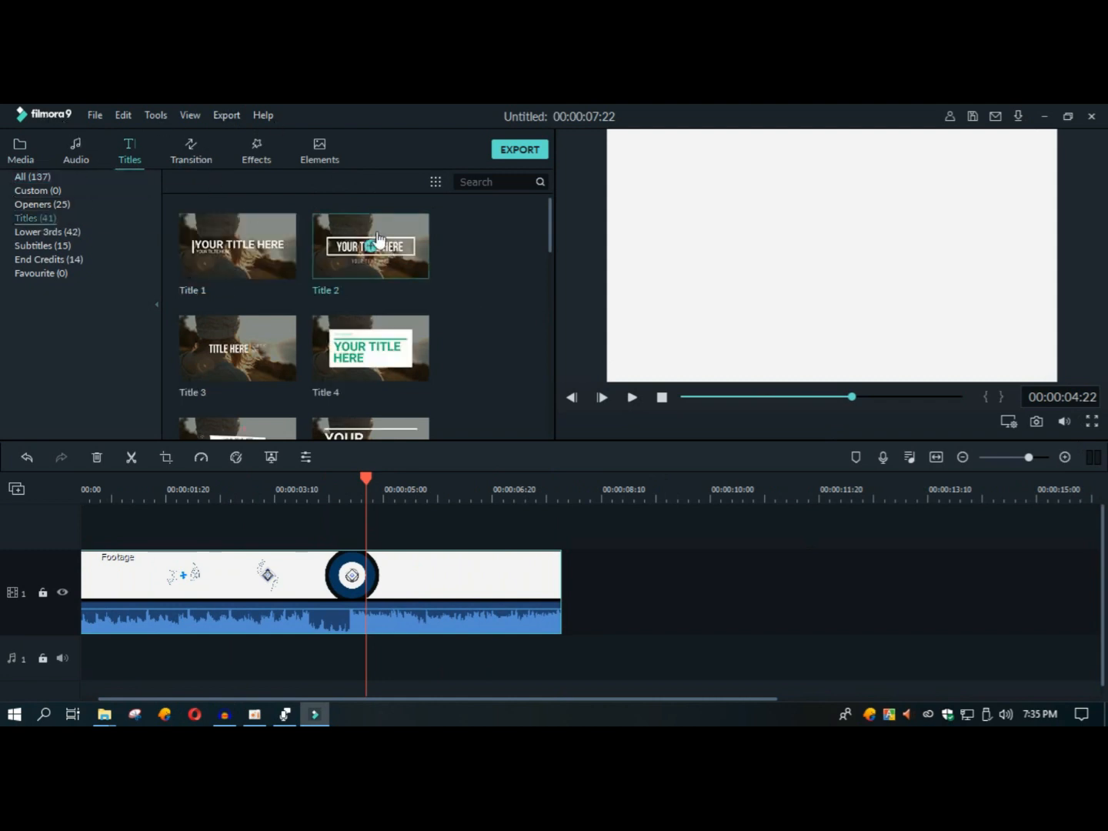
left_click(509, 248)
mouse_move(552, 238)
left_mouse_down()
mouse_move(551, 423)
mouse_move(533, 307)
mouse_move(539, 228)
left_mouse_up()
left_click(320, 253)
left_click_drag(320, 254, 365, 530)
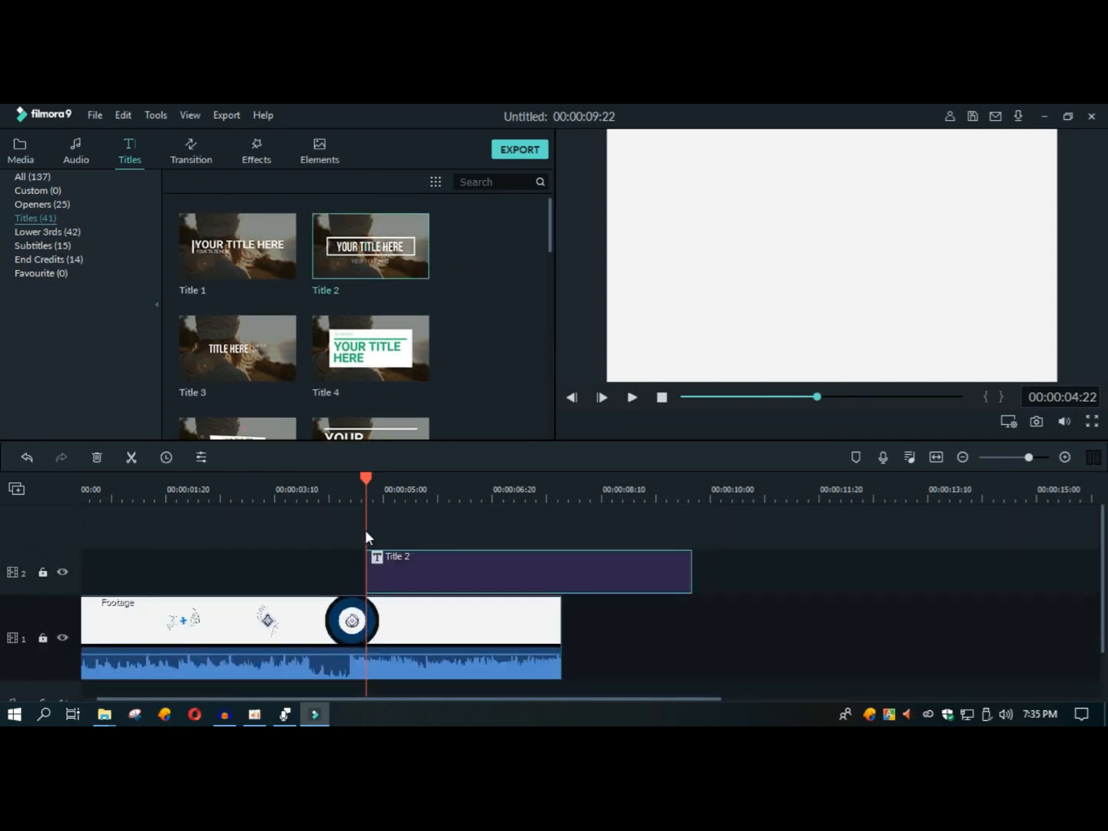
Step: Trim the end of the Title 2 clip to line up with the end of the Footage clip
double_click(626, 573)
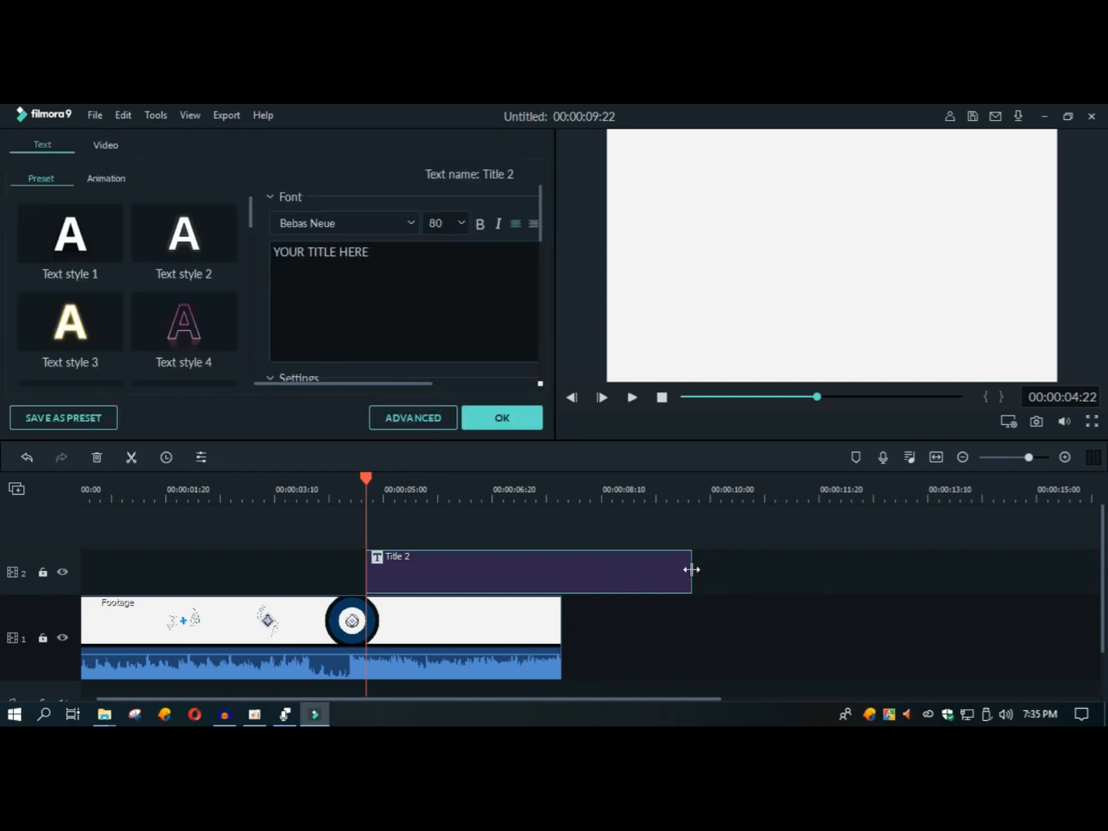
left_click_drag(692, 569, 561, 569)
left_click(662, 534)
right_click(461, 563)
left_click(529, 557)
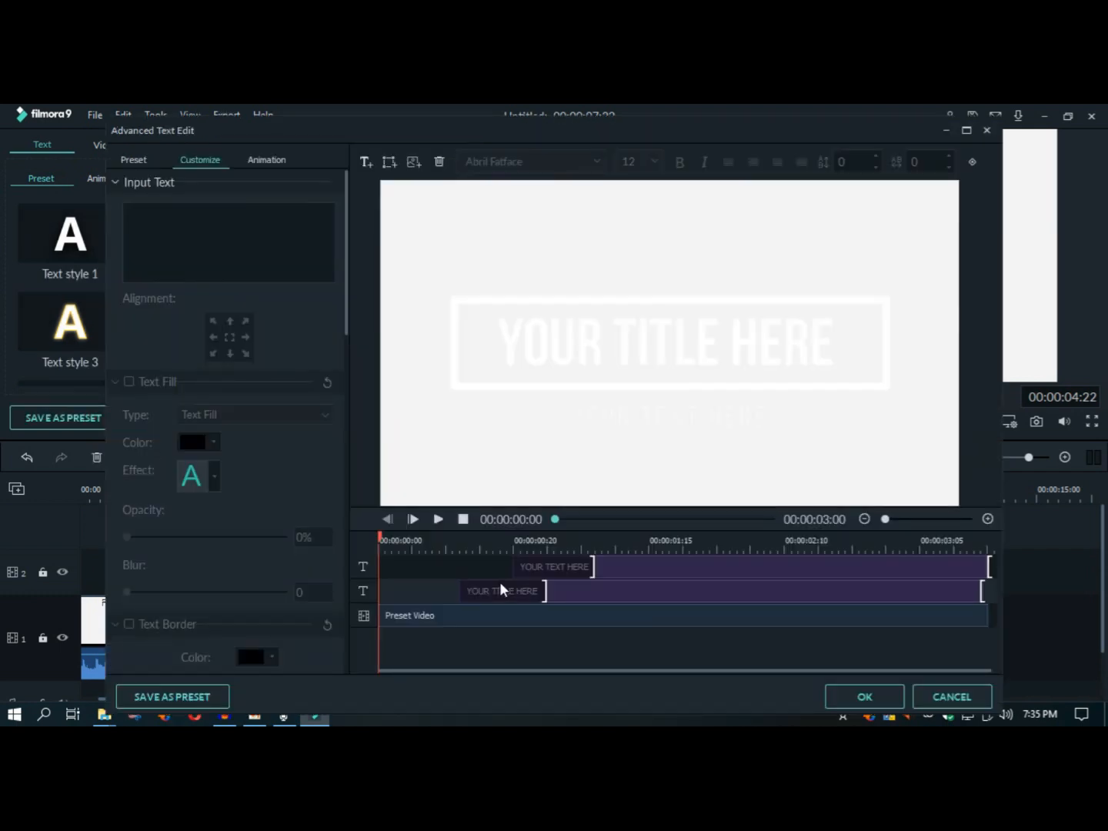
left_click(987, 130)
Step: Open Title 2 for advanced text editing and select its rectangular frame, the Preset Video layer
right_click(414, 573)
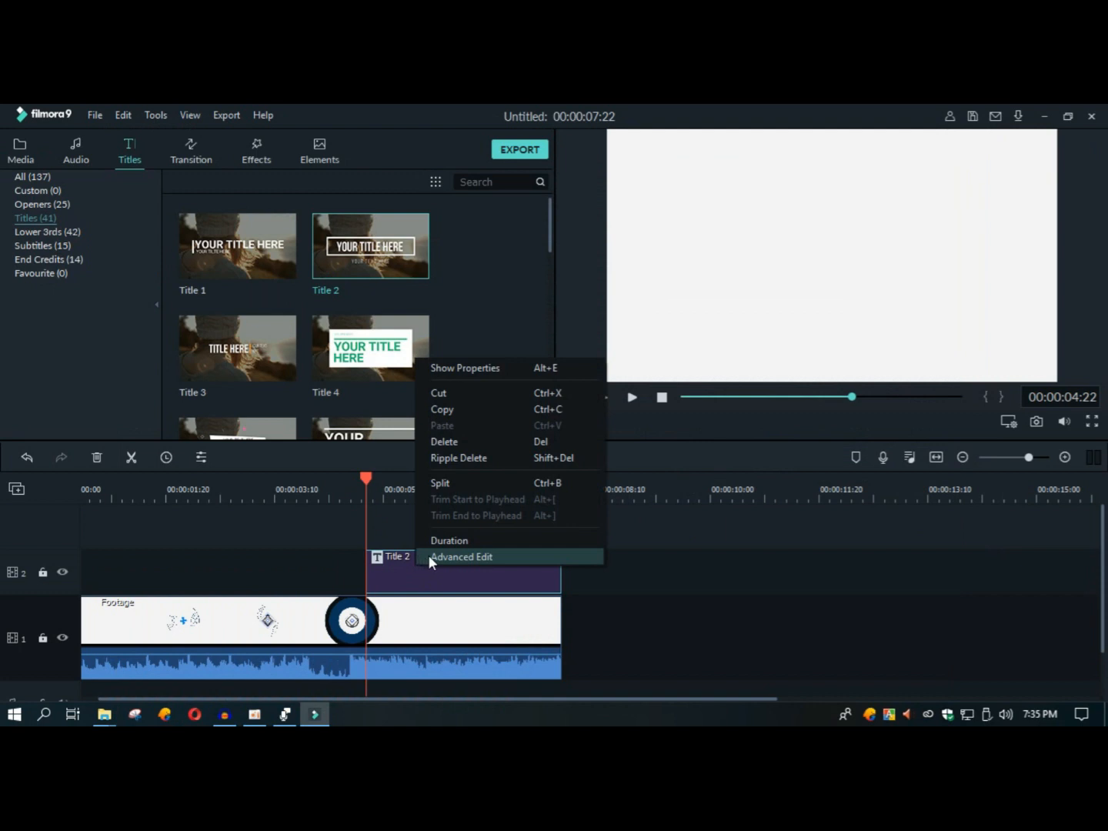
left_click(474, 560)
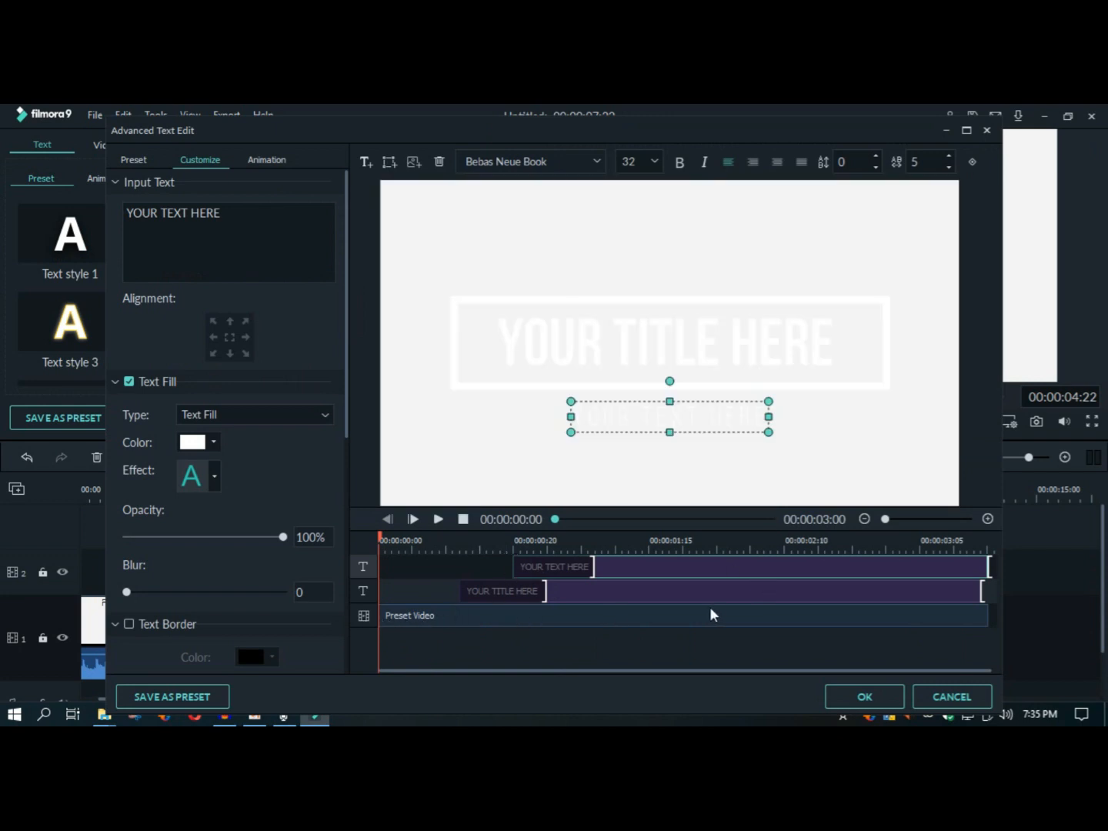
left_click(466, 620)
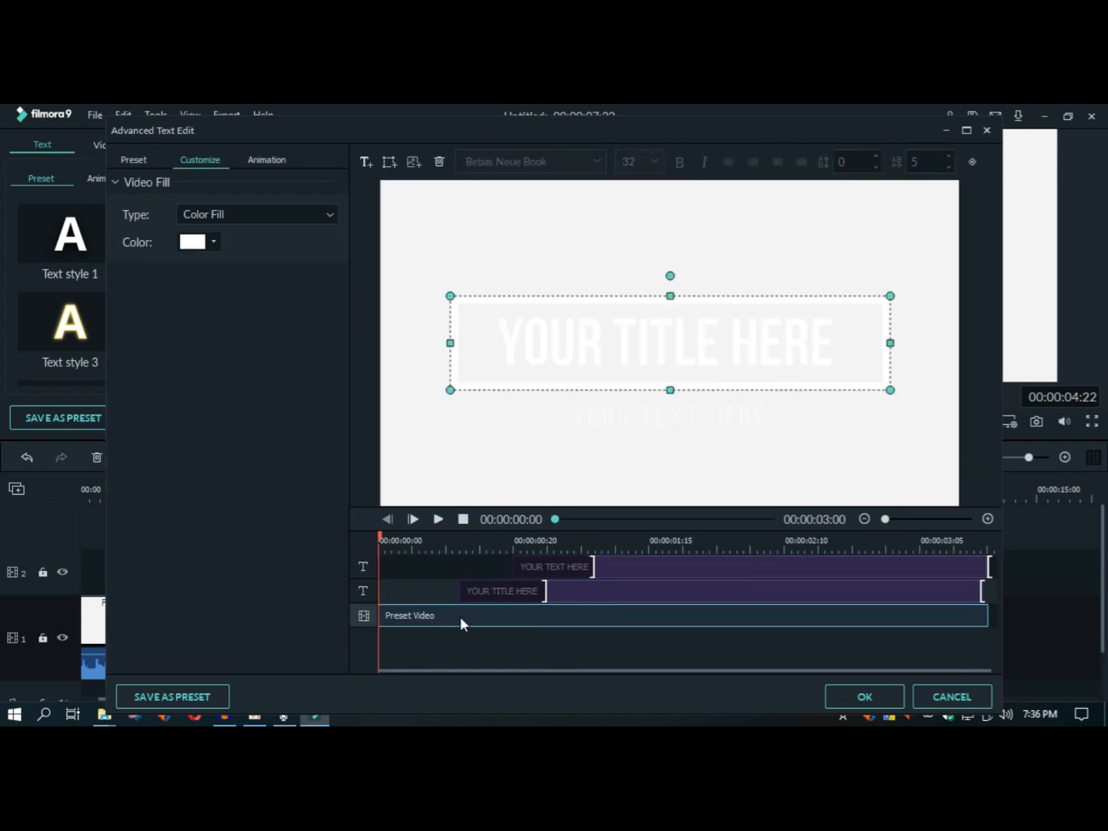
Step: Try moving the rectangular frame down below the title and changing its fill color to red
left_click_drag(477, 358, 480, 399)
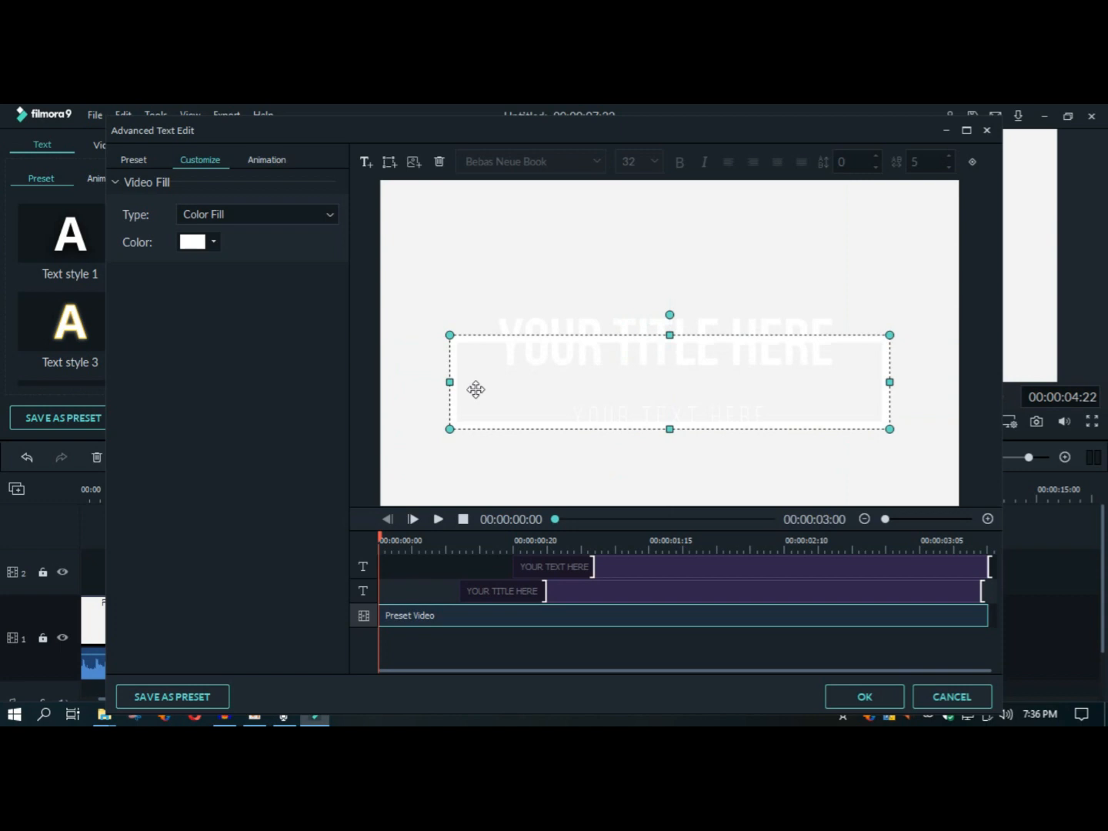
left_click(214, 243)
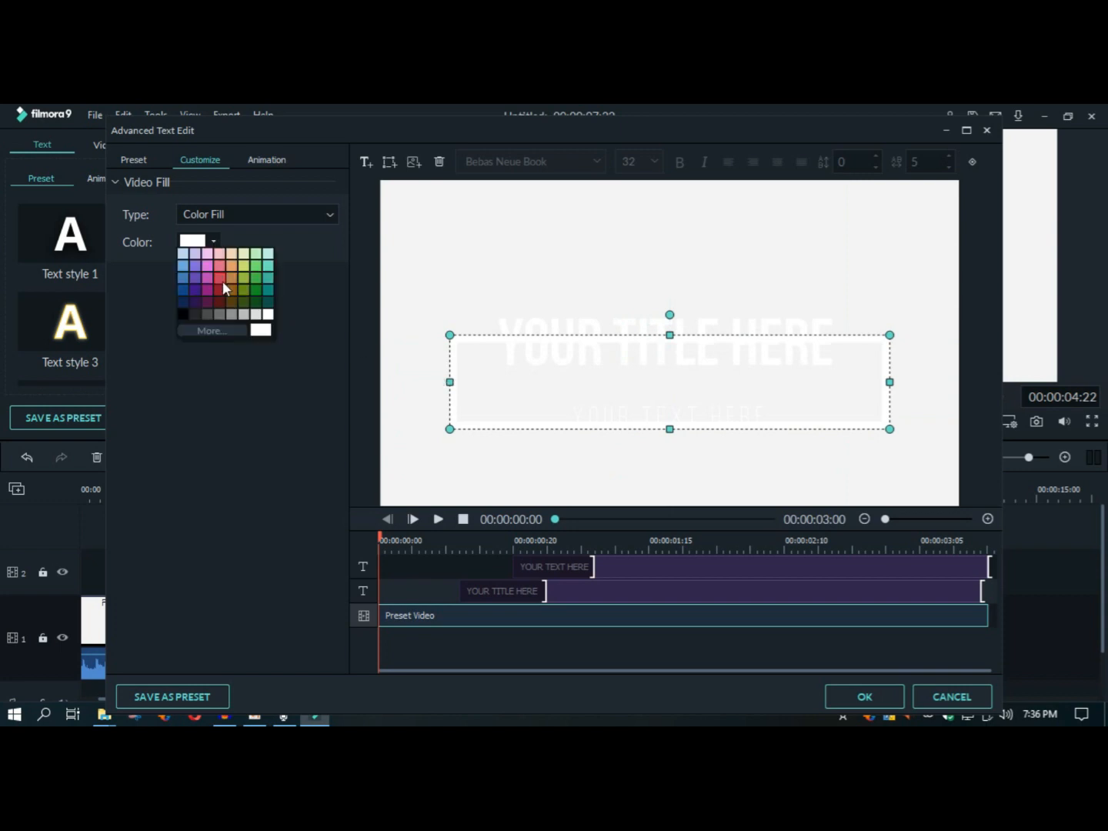
left_click(223, 280)
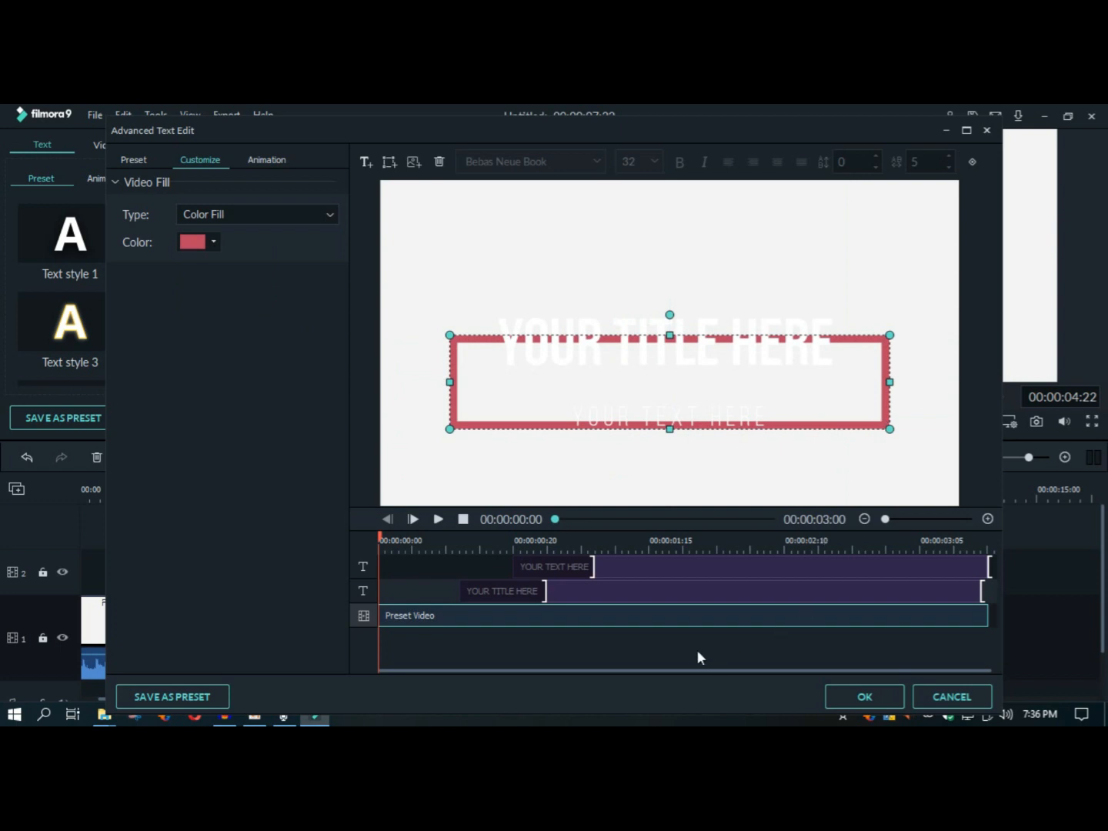
Step: Delete the rectangular frame and move the YOUR TITLE HERE text higher in the picture
key("Delete")
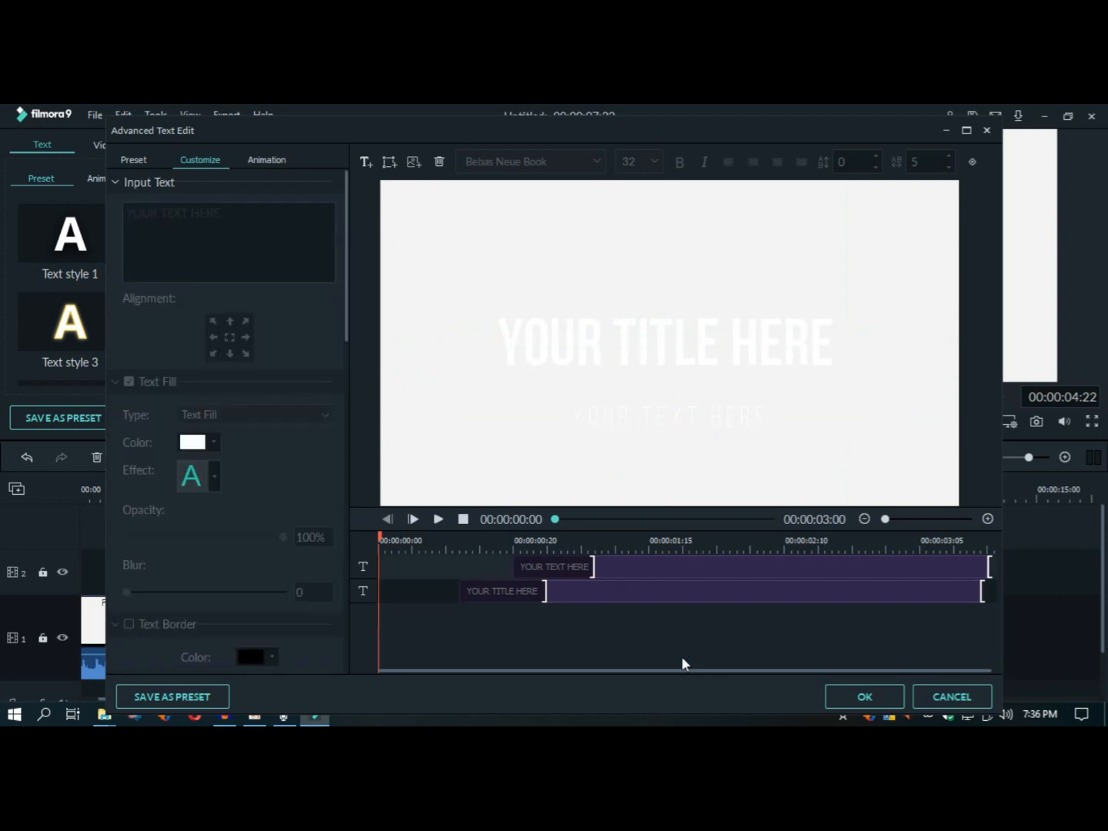
left_click(635, 598)
left_click_drag(627, 348, 630, 275)
Step: Delete the smaller YOUR TEXT HERE text layer from the title
left_click(624, 572)
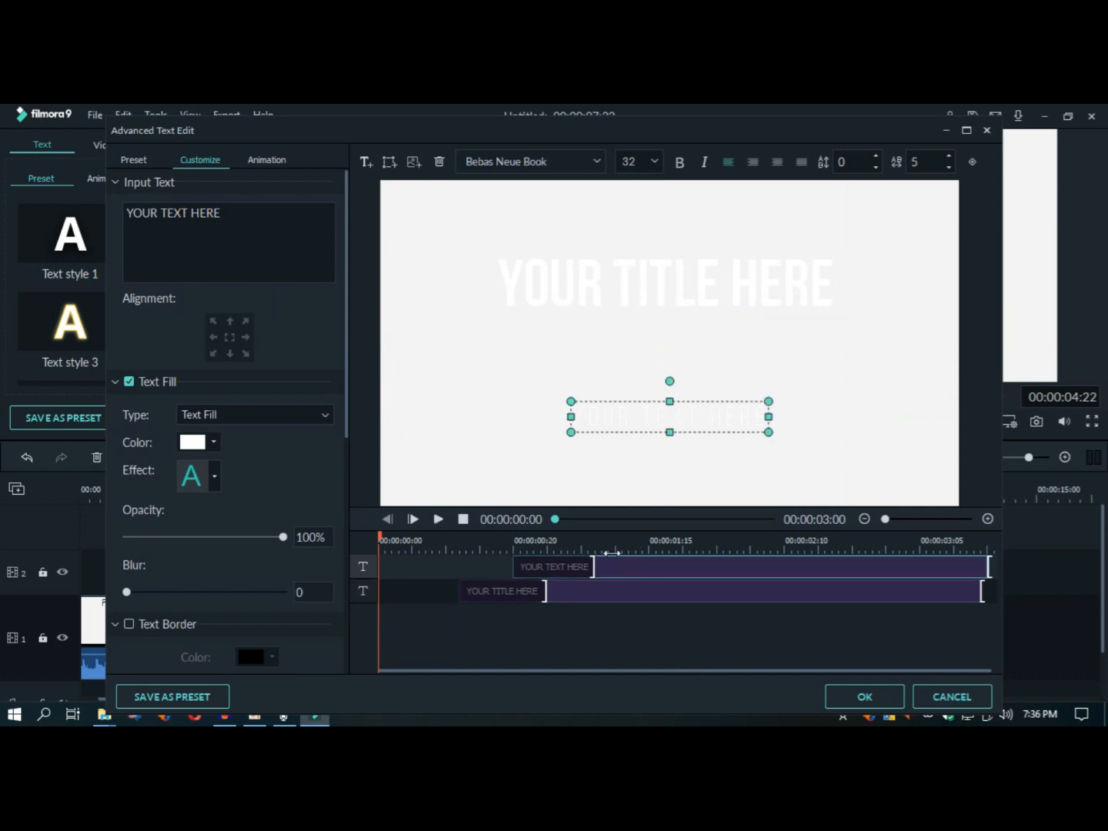
double_click(640, 419)
mouse_move(641, 418)
left_mouse_down()
mouse_move(603, 399)
mouse_move(624, 429)
left_mouse_up()
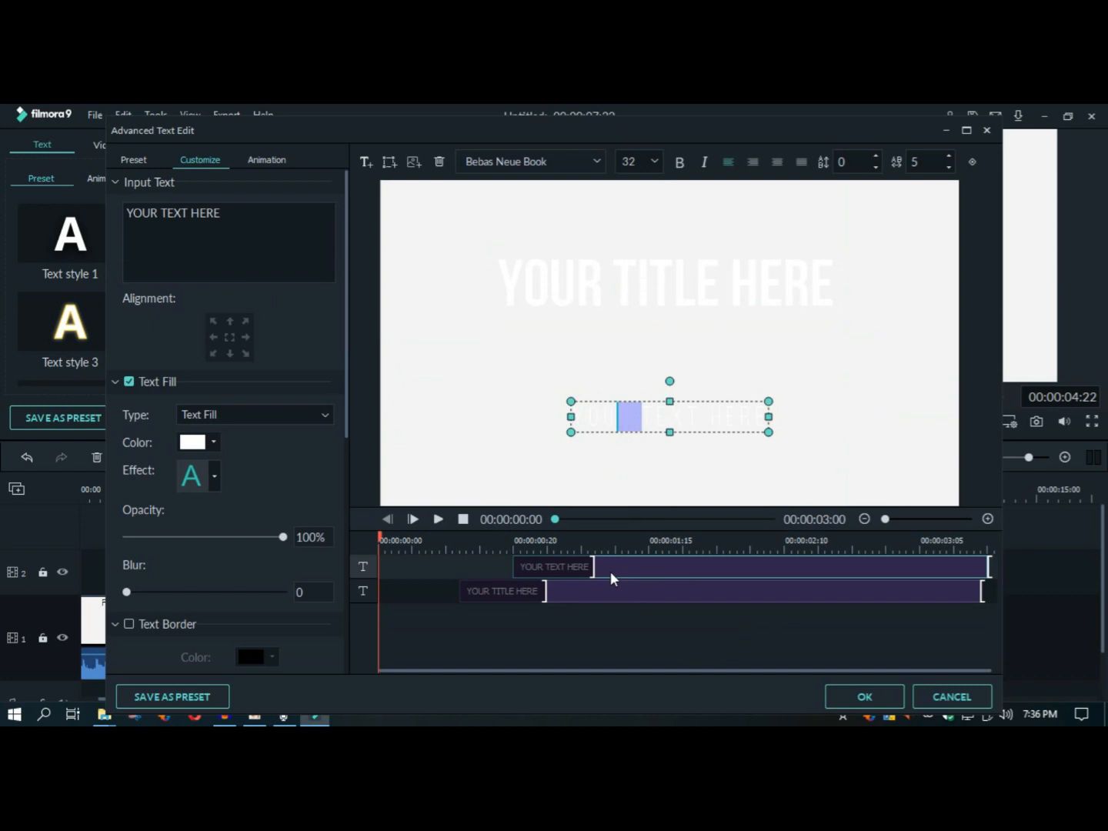
key("BackSpace")
left_click(584, 568)
key("Delete")
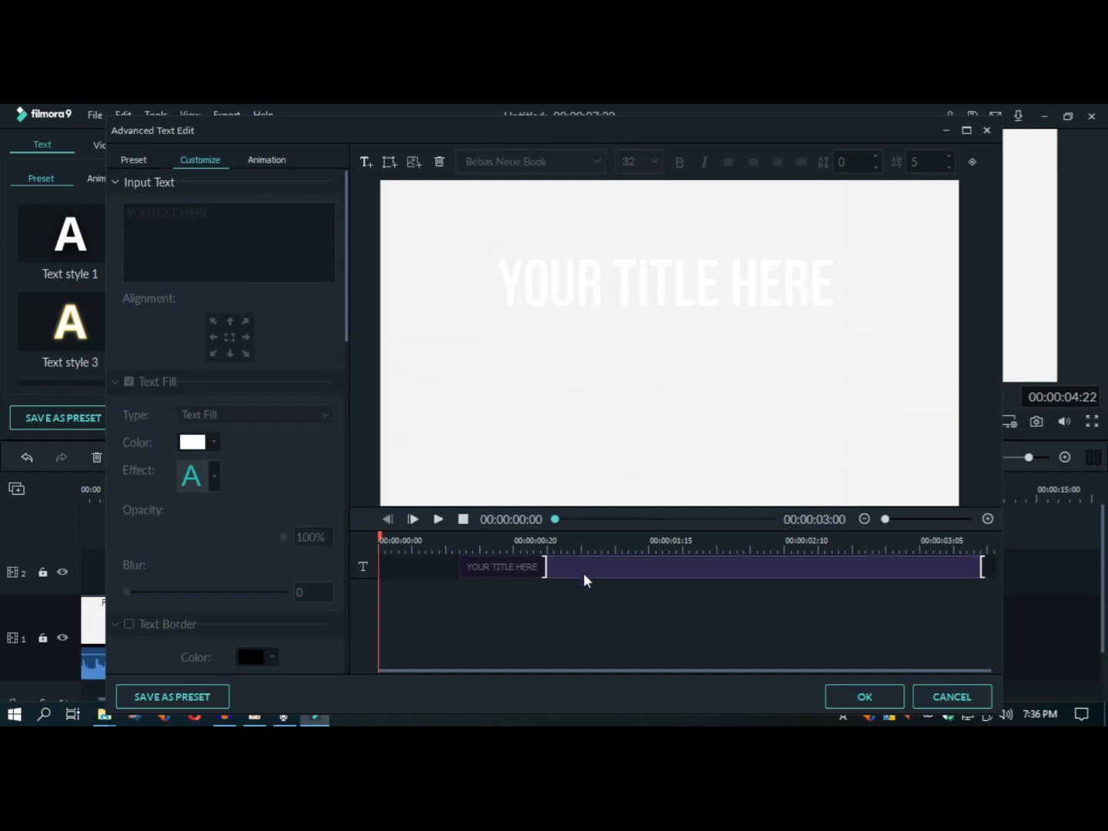
Step: Select the remaining YOUR TITLE HERE text and apply the advanced text edits
double_click(623, 269)
mouse_move(624, 270)
left_mouse_down()
mouse_move(626, 310)
mouse_move(623, 282)
left_mouse_up()
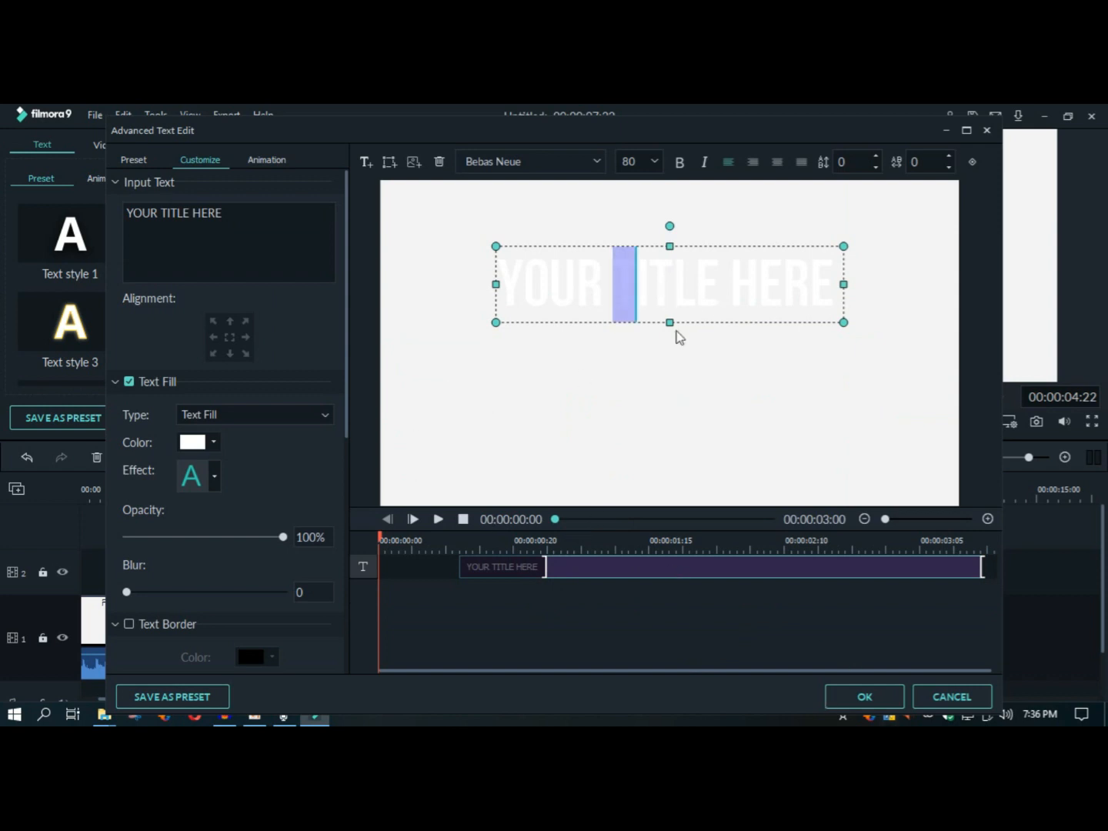
left_click(862, 695)
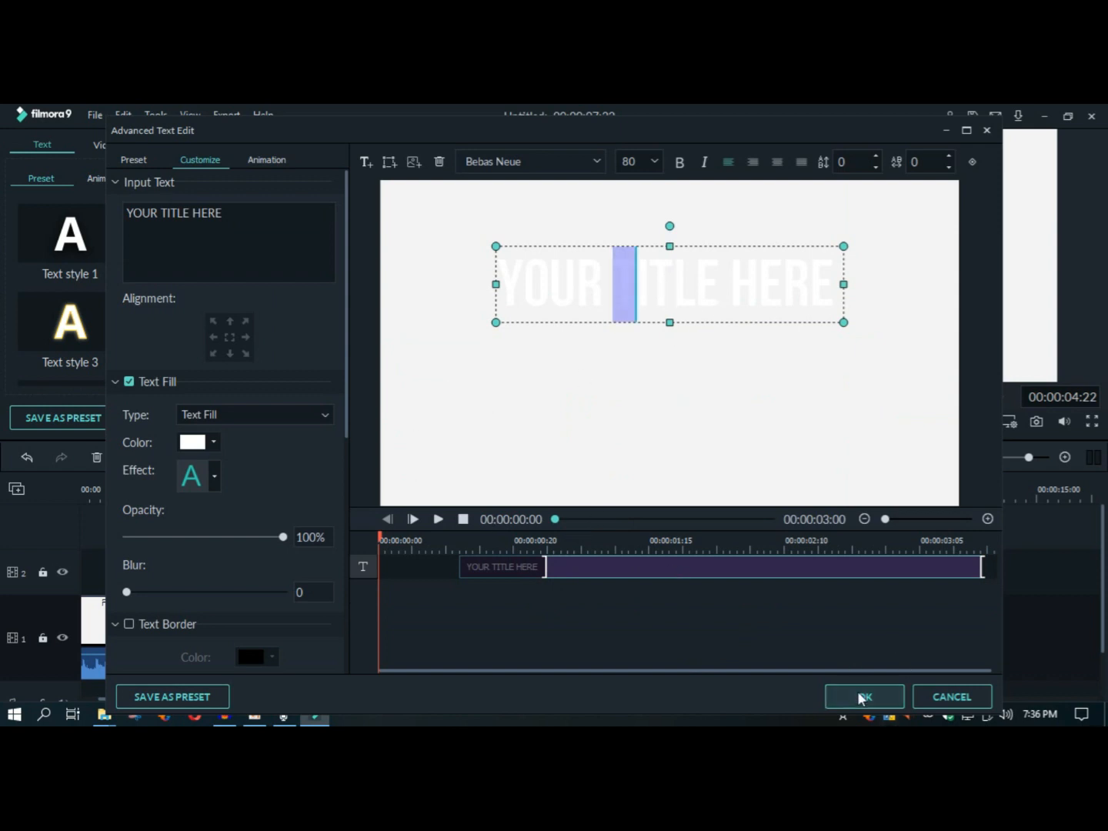
Step: Play and step frame by frame through the intro around 00:00:04:15 to examine how the title's start lines up with the footage
scroll(416, 499, "up", 5)
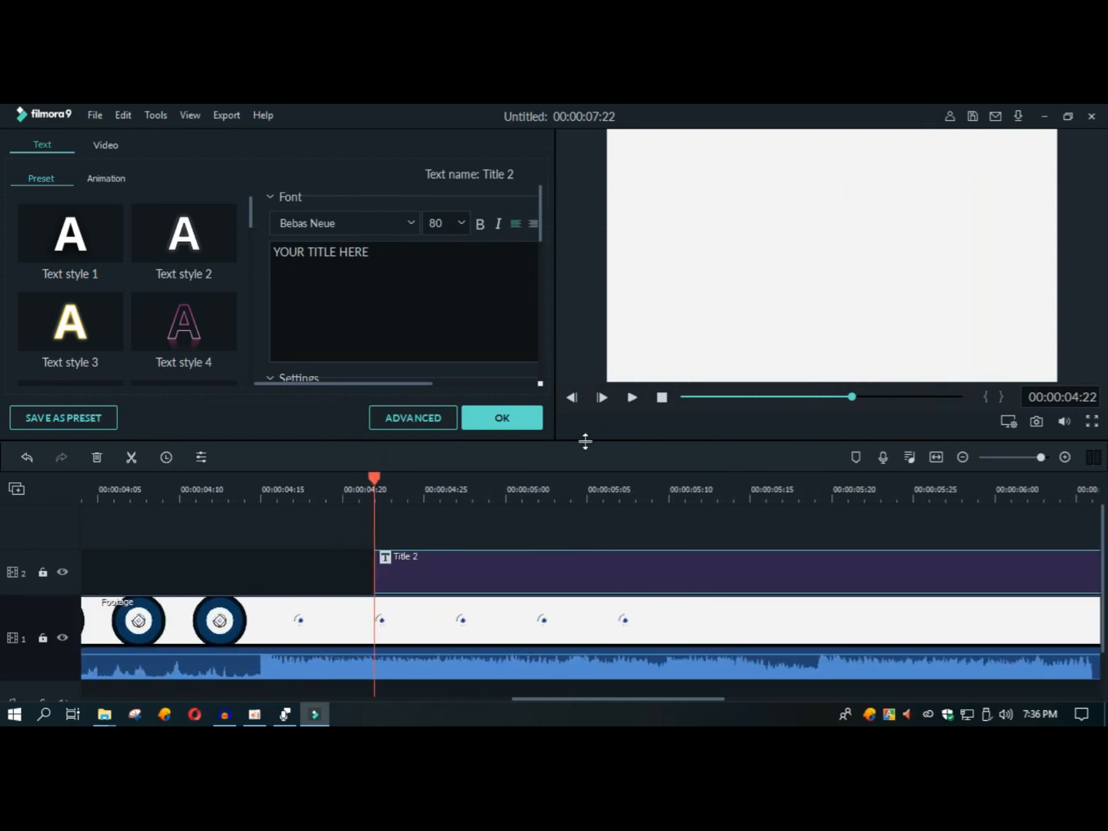
left_click(599, 399)
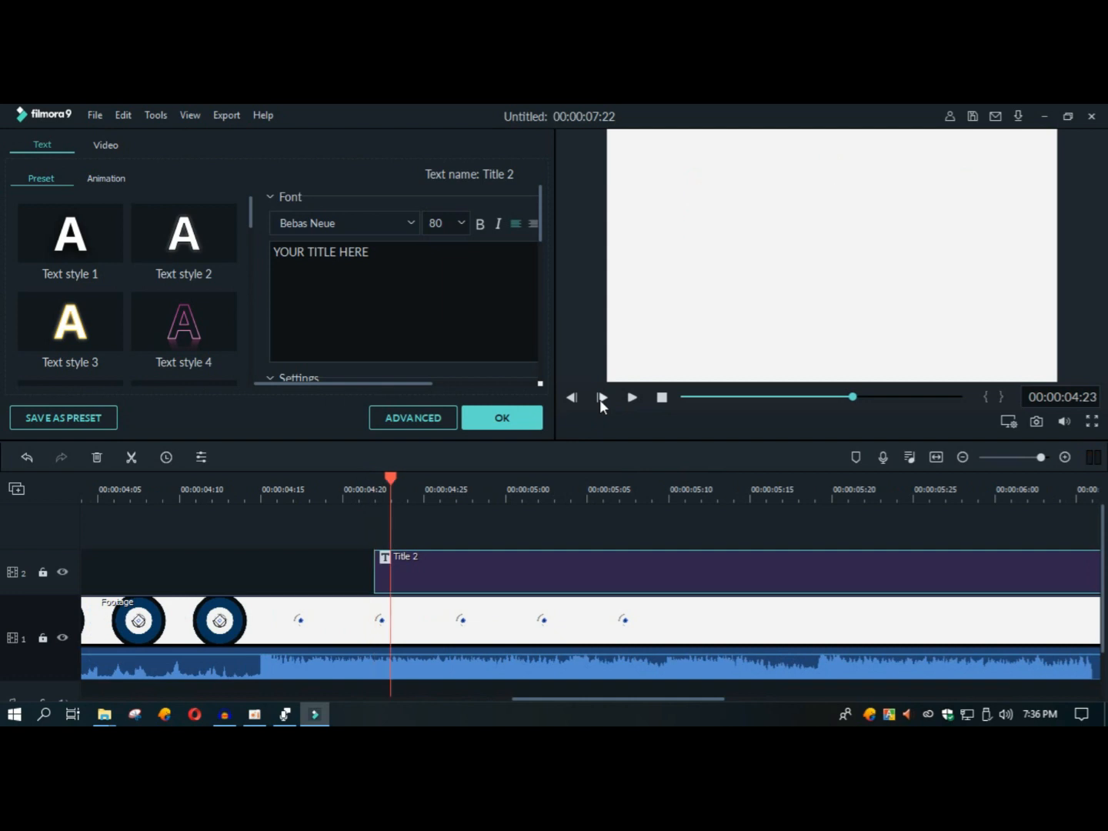
left_click(599, 398)
left_click(599, 399)
left_click(599, 398)
left_click(599, 399)
left_click(599, 400)
left_click(599, 398)
left_click(598, 399)
left_click(598, 399)
triple_click(598, 399)
triple_click(599, 399)
left_click(259, 491)
left_click(630, 398)
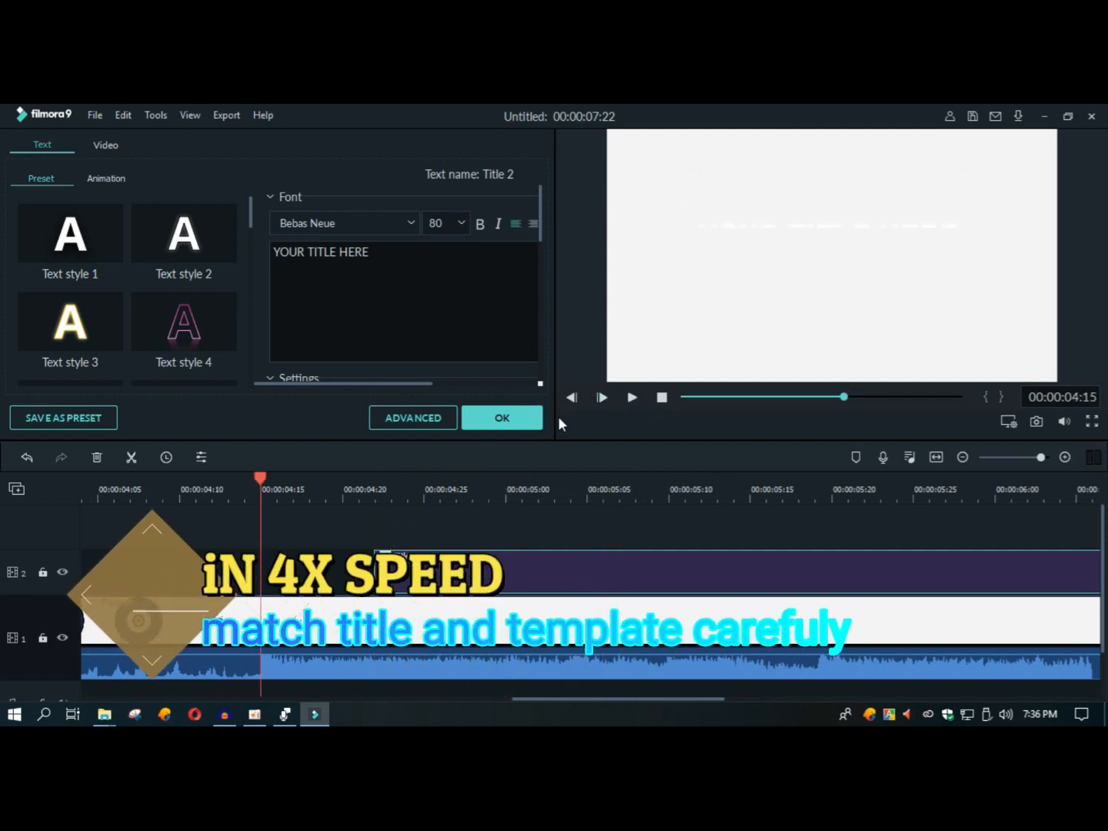
left_click(631, 399)
left_click(260, 491)
left_click(632, 398)
left_click(632, 399)
left_click(83, 492)
left_click(601, 401)
left_click(602, 400)
double_click(602, 401)
left_click(601, 400)
left_click(601, 399)
left_click(601, 398)
left_click(602, 399)
left_click(600, 399)
left_click(602, 399)
left_click(601, 399)
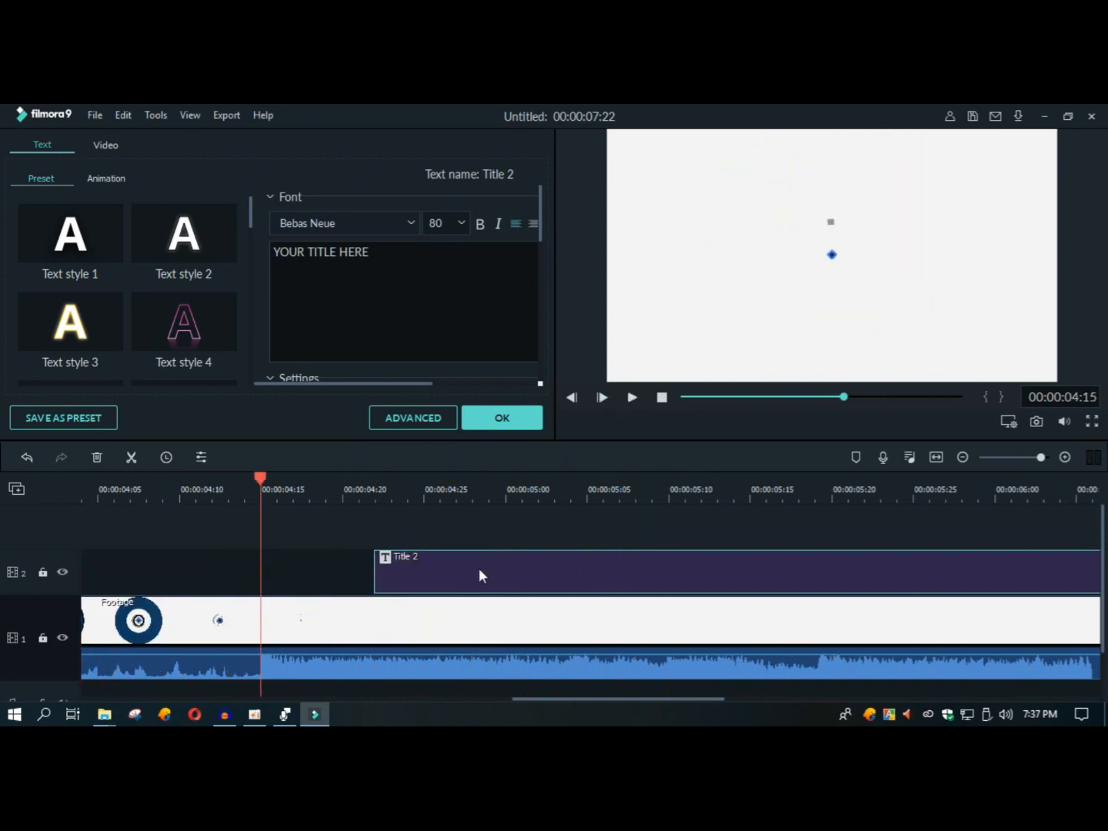
Step: Apply Text style 4 to the title, move its clip to start earlier, at 00:00:04:15, and play that section
left_click(184, 322)
left_click(631, 399)
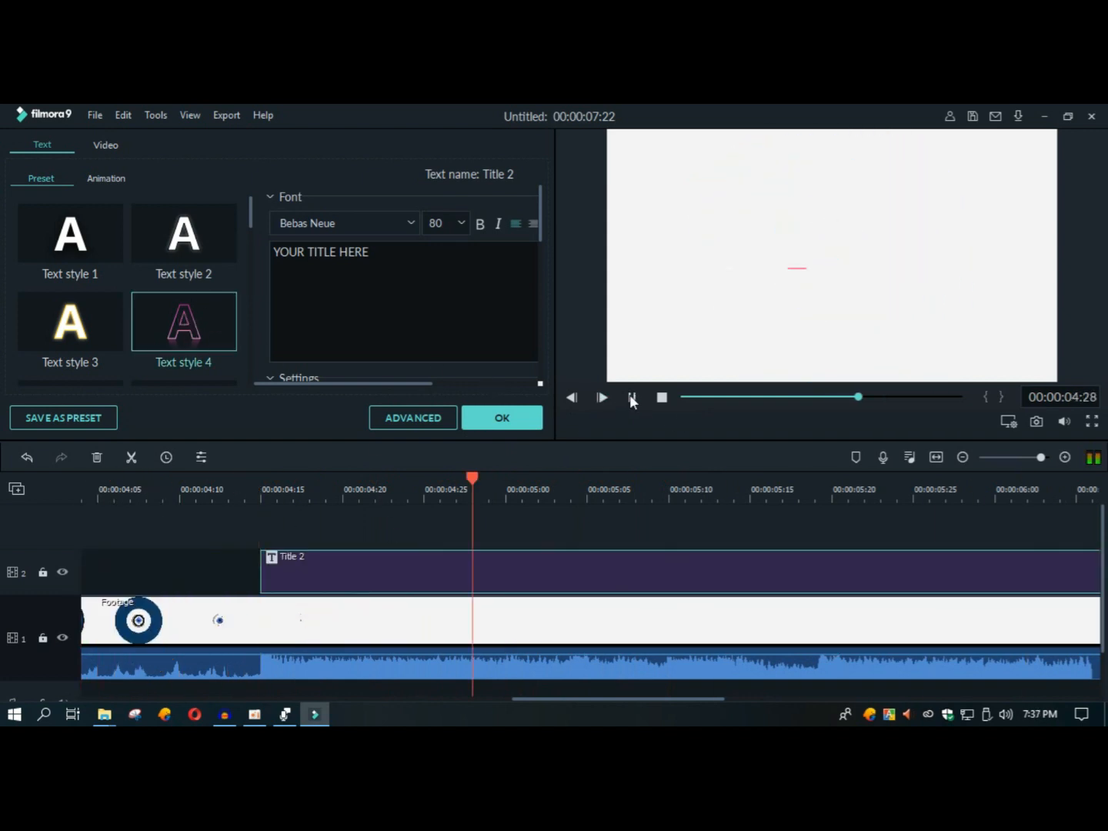
left_click_drag(275, 257, 372, 255)
left_click(192, 319)
left_click_drag(376, 579, 343, 586)
left_click(115, 494)
left_click(631, 399)
left_click(631, 398)
Step: Undo the move of the footage clip to the upper track
key("ctrl+z")
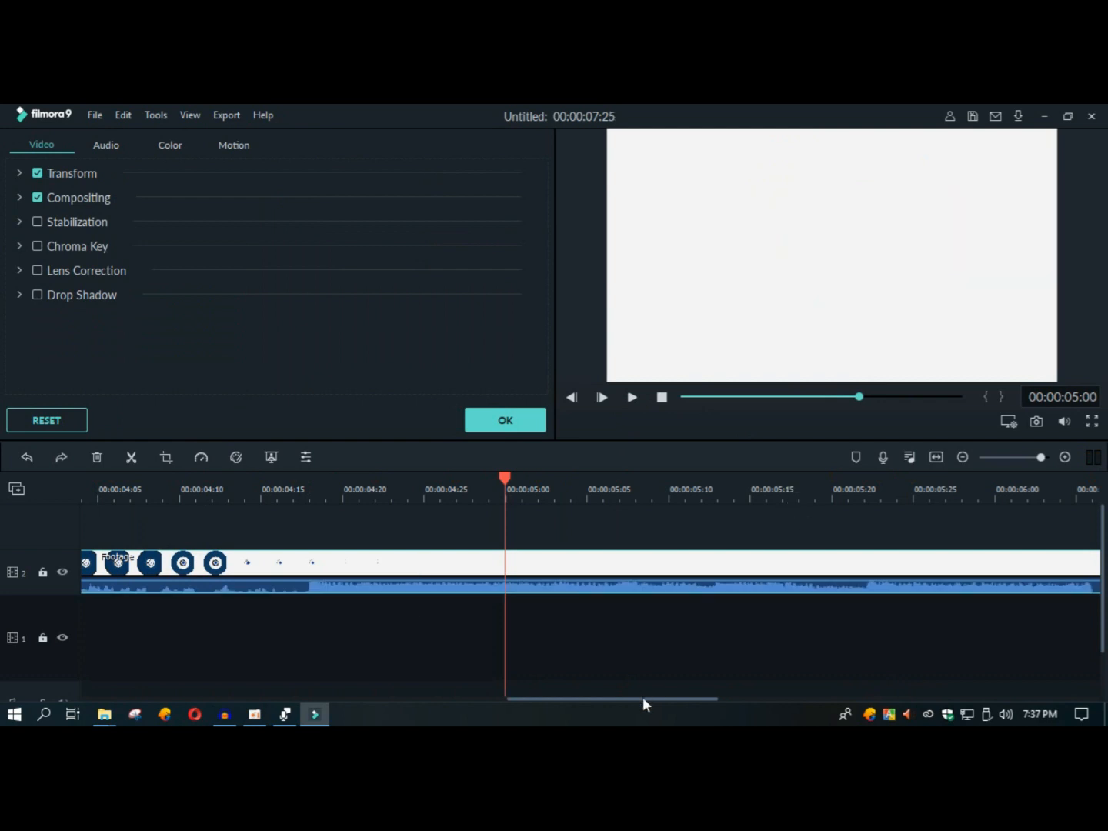
left_click_drag(643, 699, 434, 700)
key("ctrl+y")
key("ctrl+y")
Step: Move the Title 2 clip to start at about 00:00:03:29 and play the section to check the timing
left_click(505, 493)
left_click(632, 397)
left_click(632, 398)
left_click_drag(653, 572, 571, 573)
left_click(195, 493)
left_click(631, 399)
left_click(632, 399)
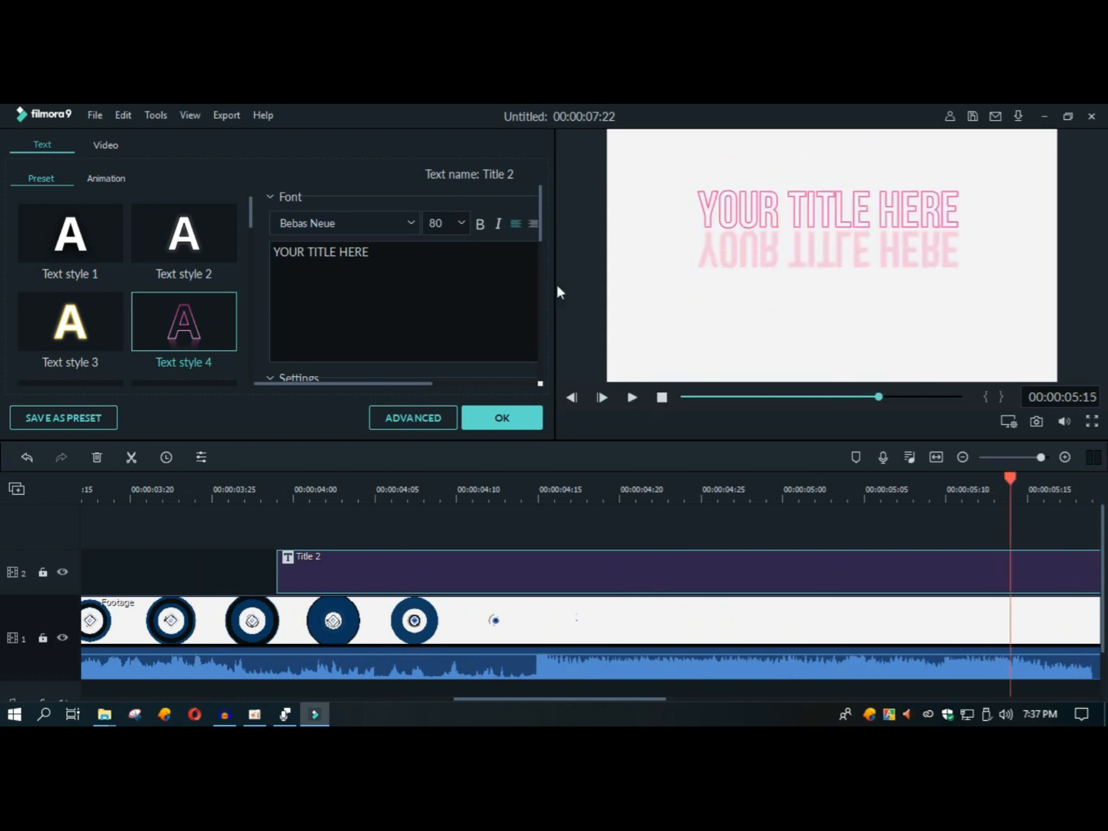
Step: Apply Text style 2 to the title text and place it in the centre of the picture
left_click_drag(540, 223, 540, 232)
double_click(184, 233)
left_click(796, 223)
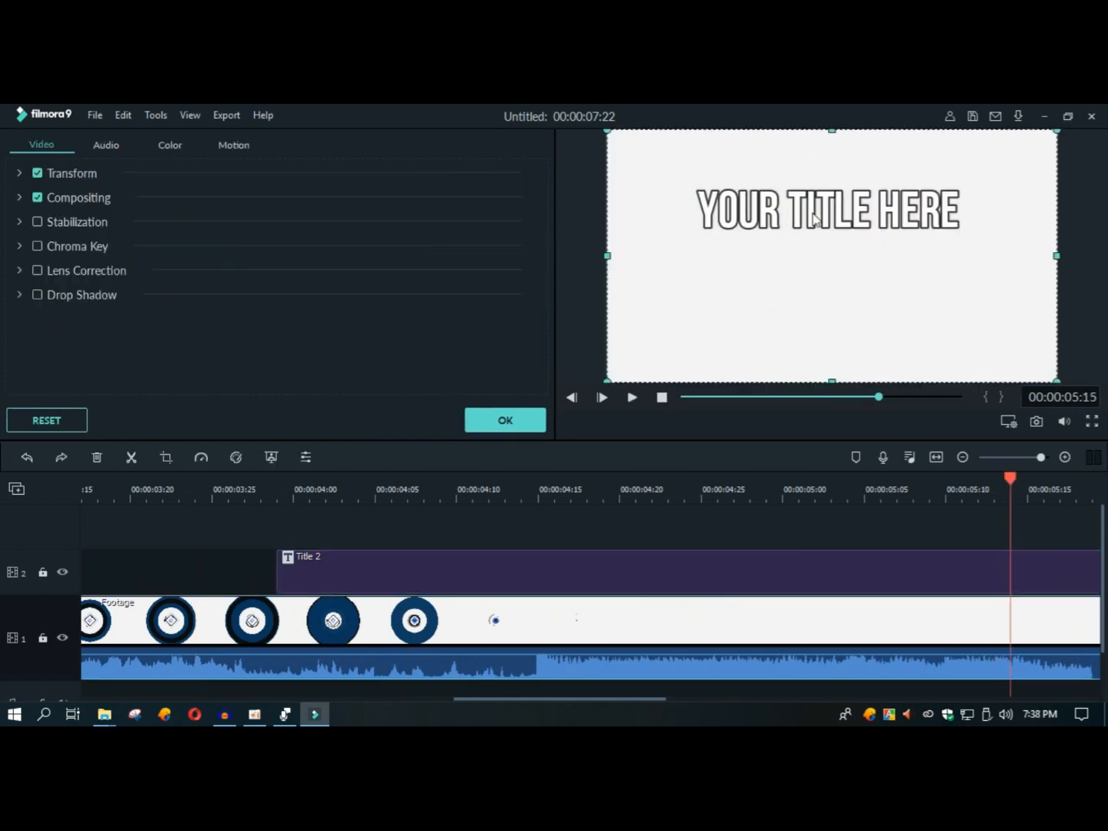
left_click(813, 216)
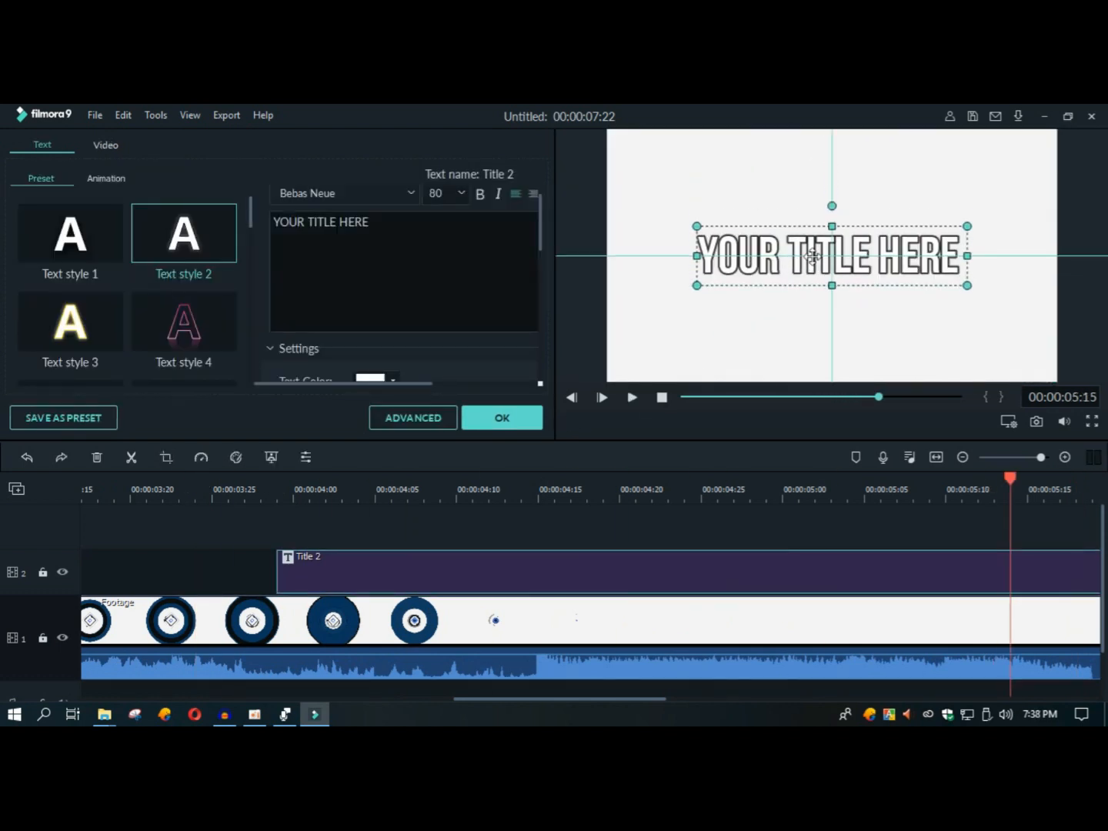
left_click(662, 398)
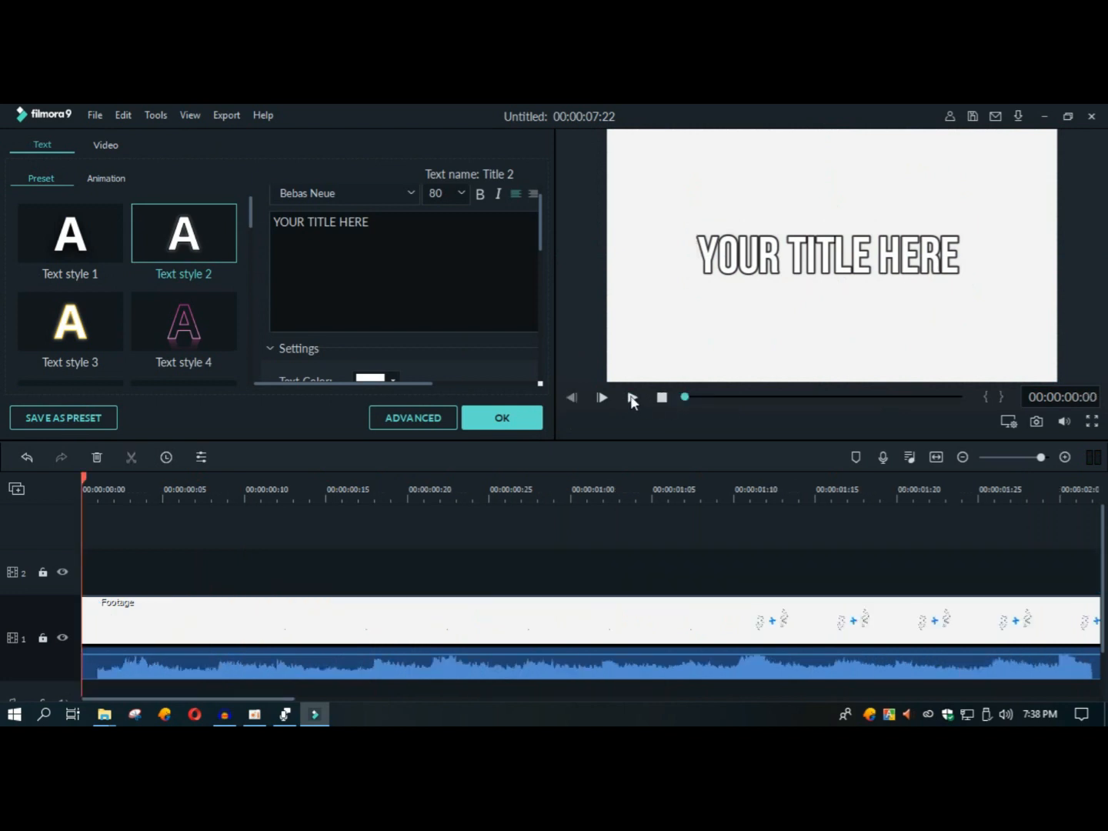
left_click(631, 398)
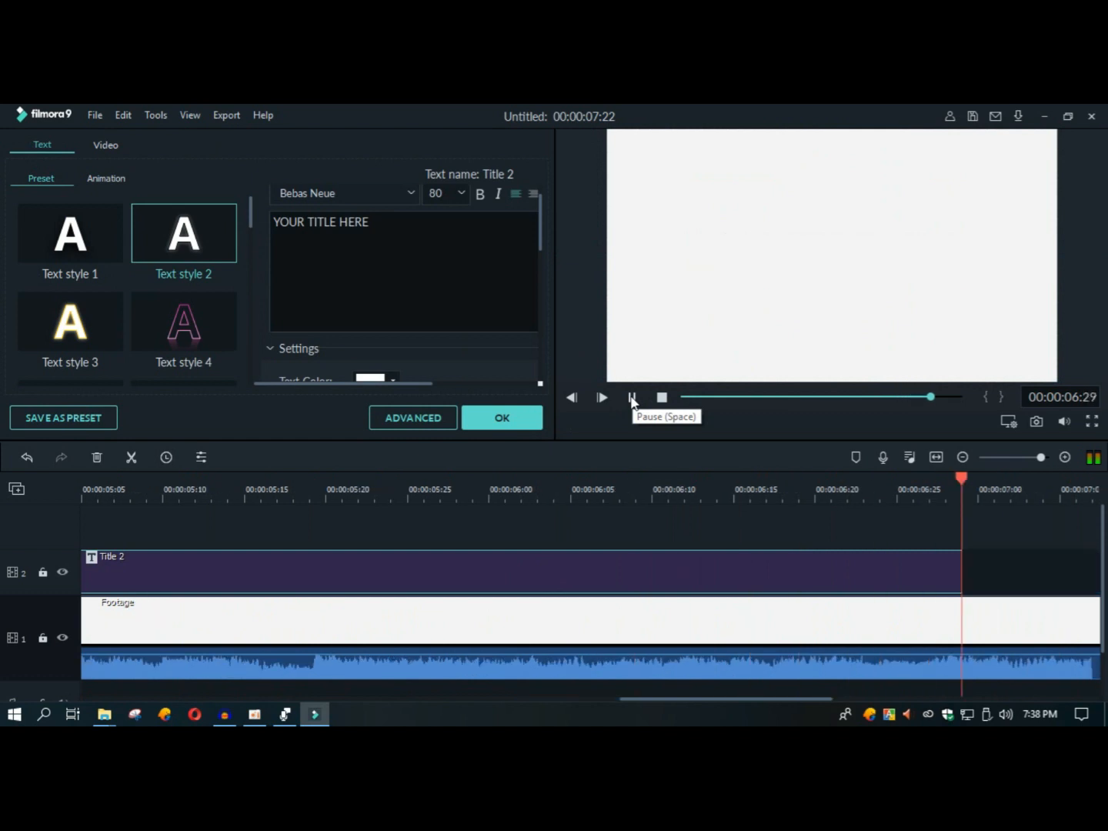
Step: Choose the String Blur animation for the title in the advanced text settings and apply it
right_click(398, 571)
left_click(425, 563)
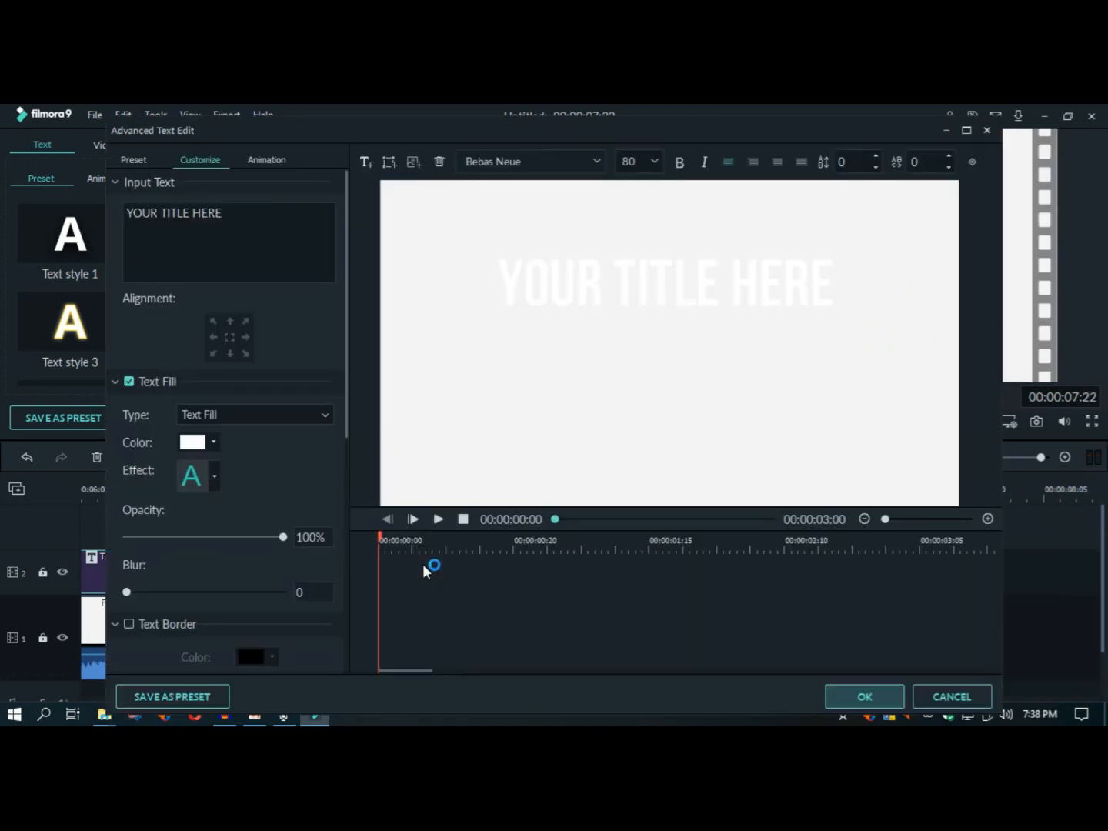
left_click(276, 160)
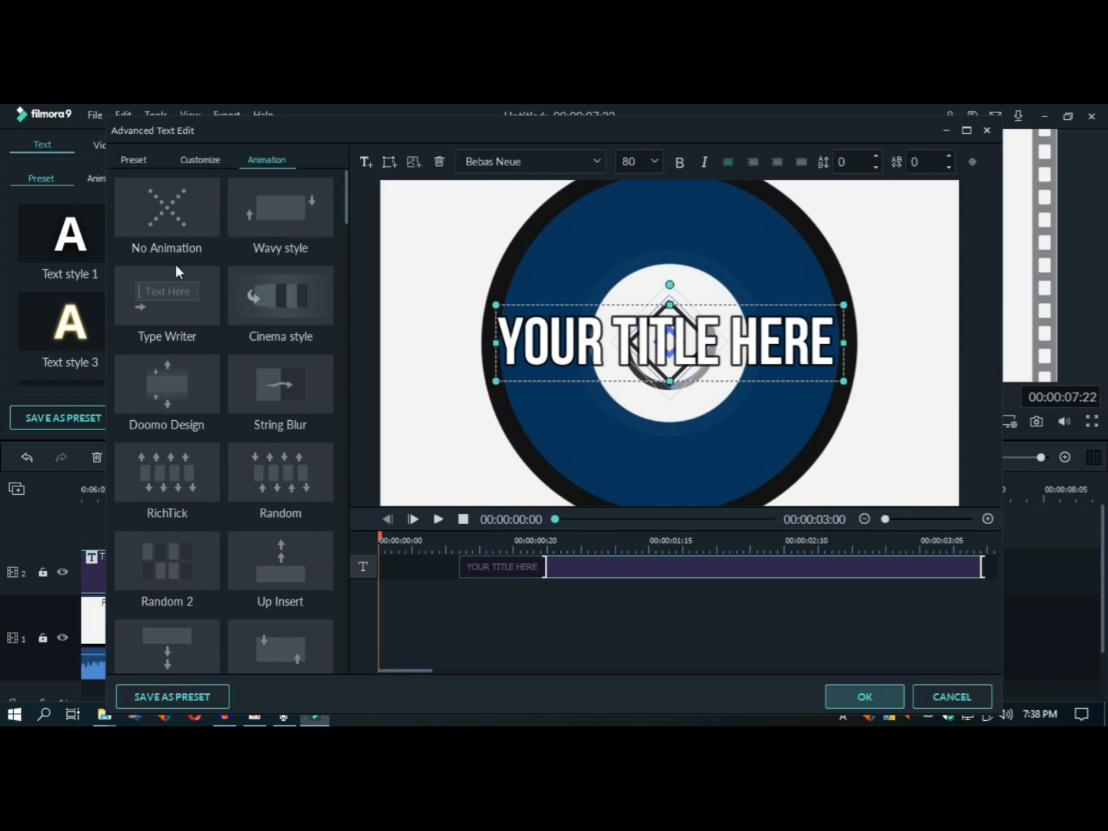
left_click(300, 400)
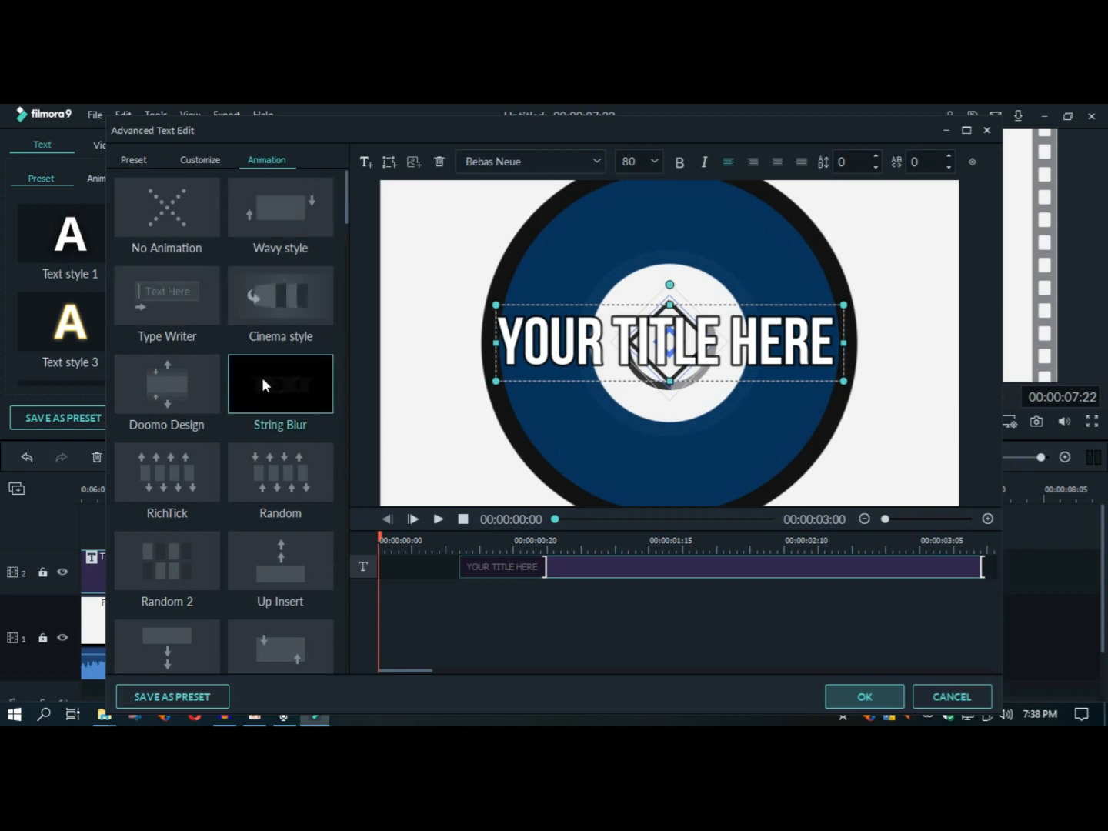
left_click(843, 698)
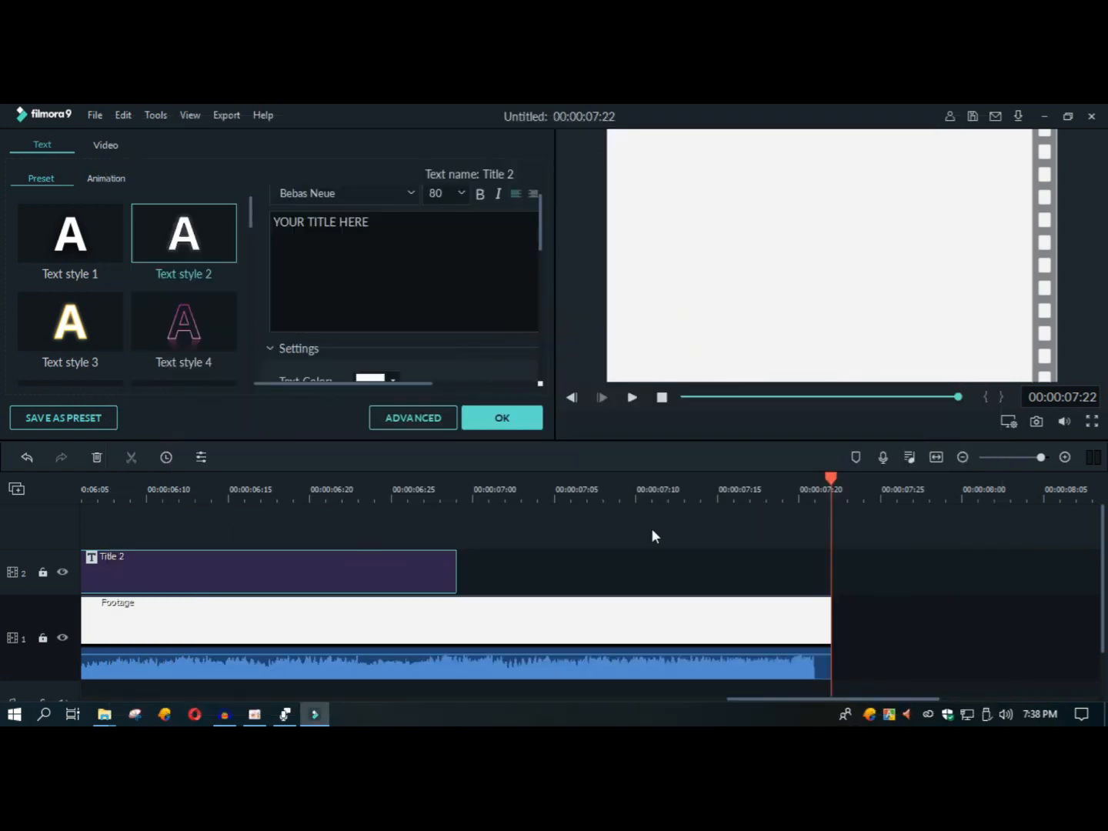
Step: Apply Text style 7 to the title and play the whole intro from the beginning
left_click(342, 575)
double_click(208, 571)
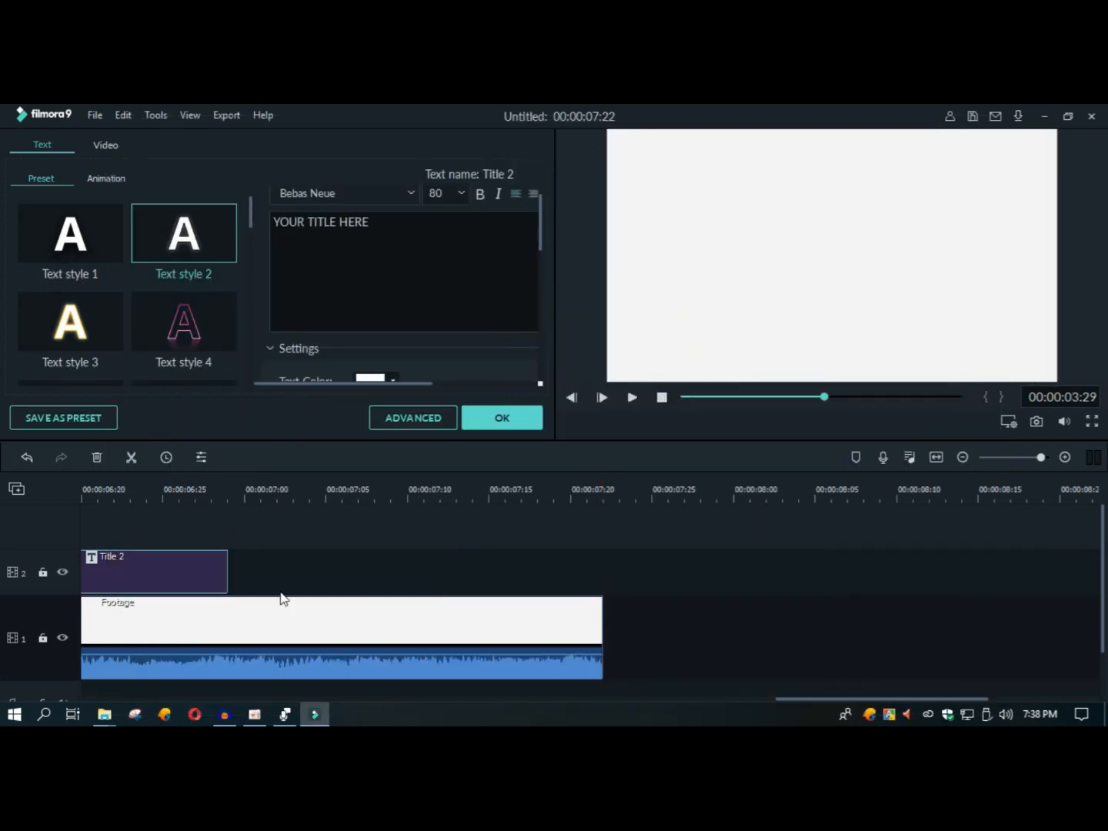
left_click_drag(820, 699, 453, 705)
left_click_drag(408, 231, 251, 261)
left_click(68, 221)
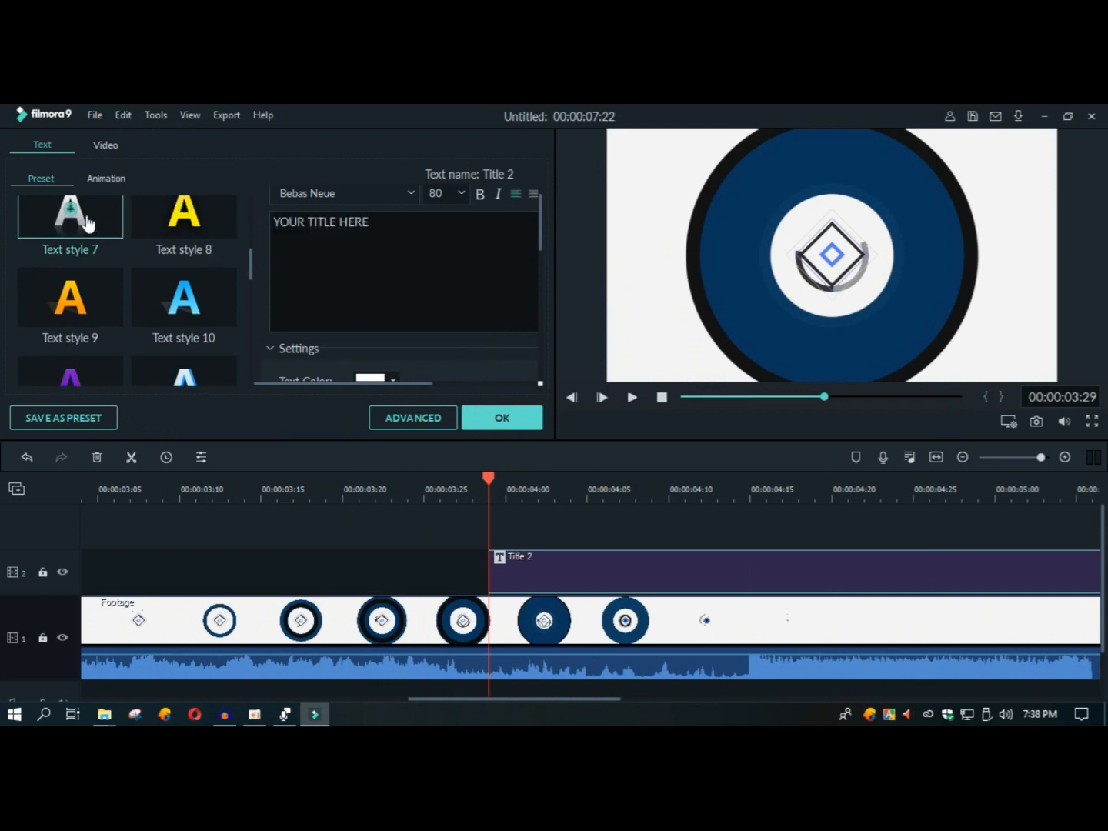
left_click(661, 398)
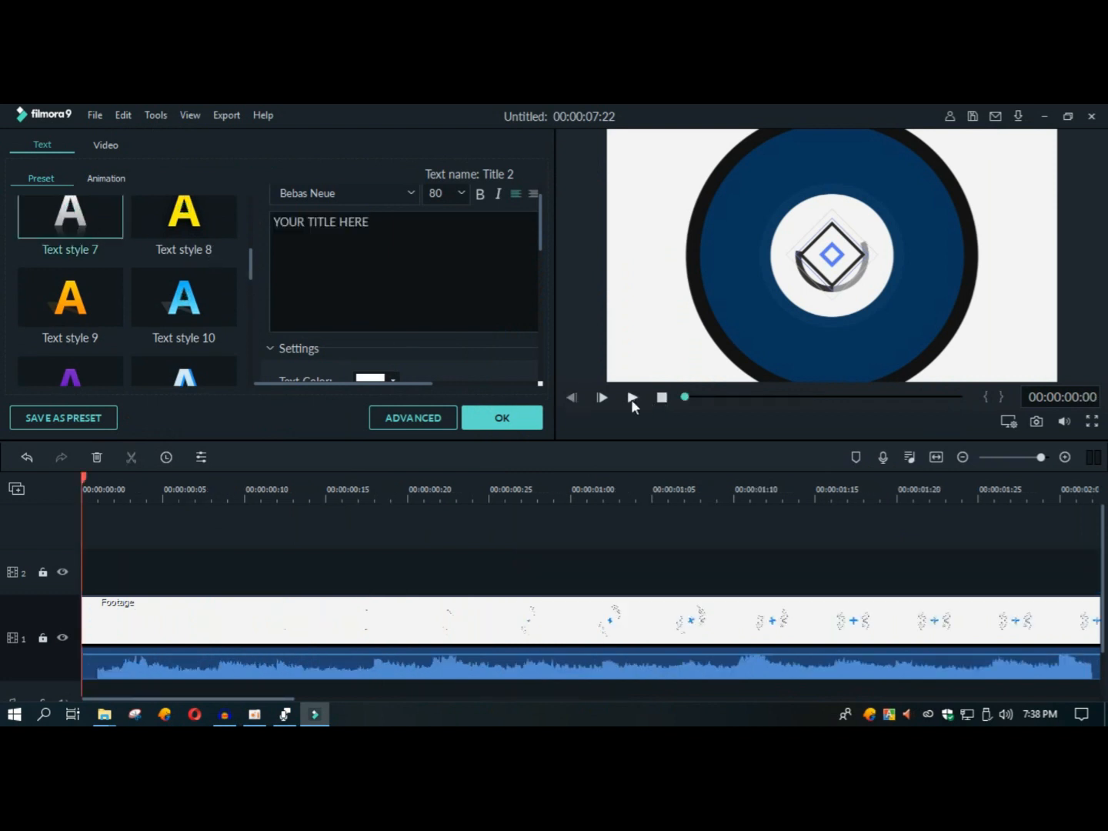
left_click(631, 399)
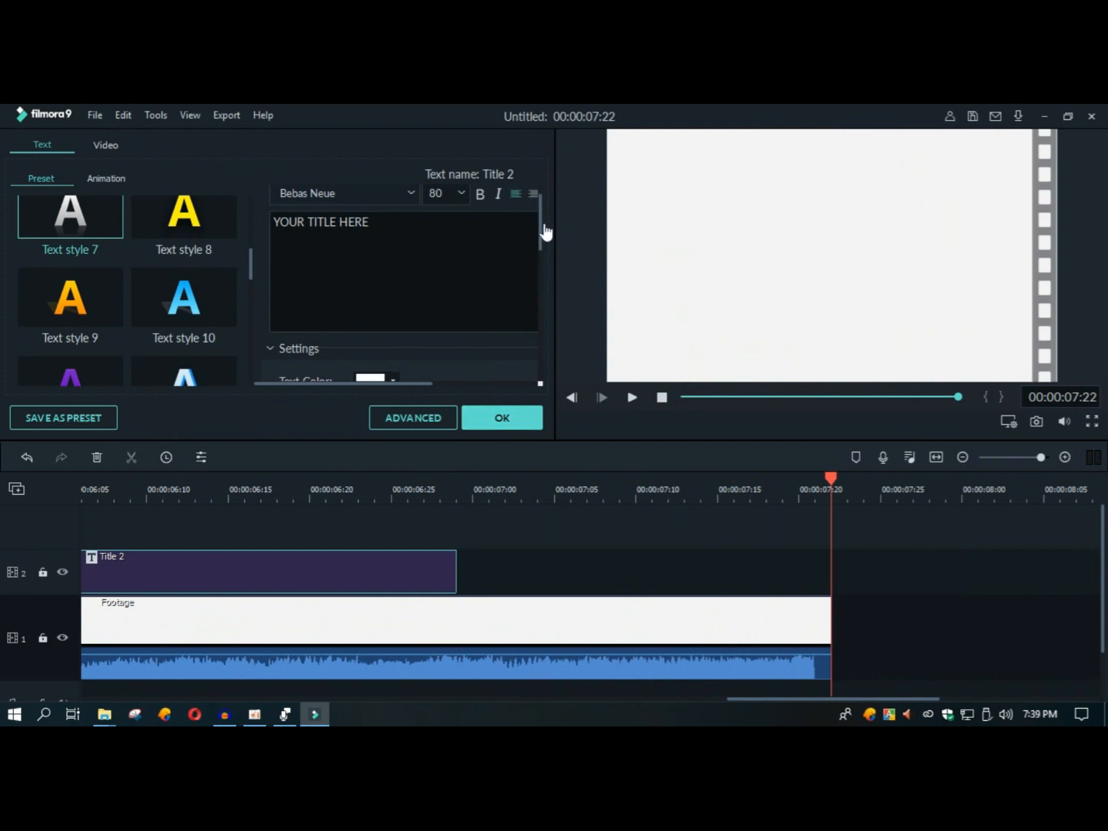
Step: Add the Cross Merge slideshow transition to the end of the Title 2 clip and shorten it to about 4 frames
left_click(509, 415)
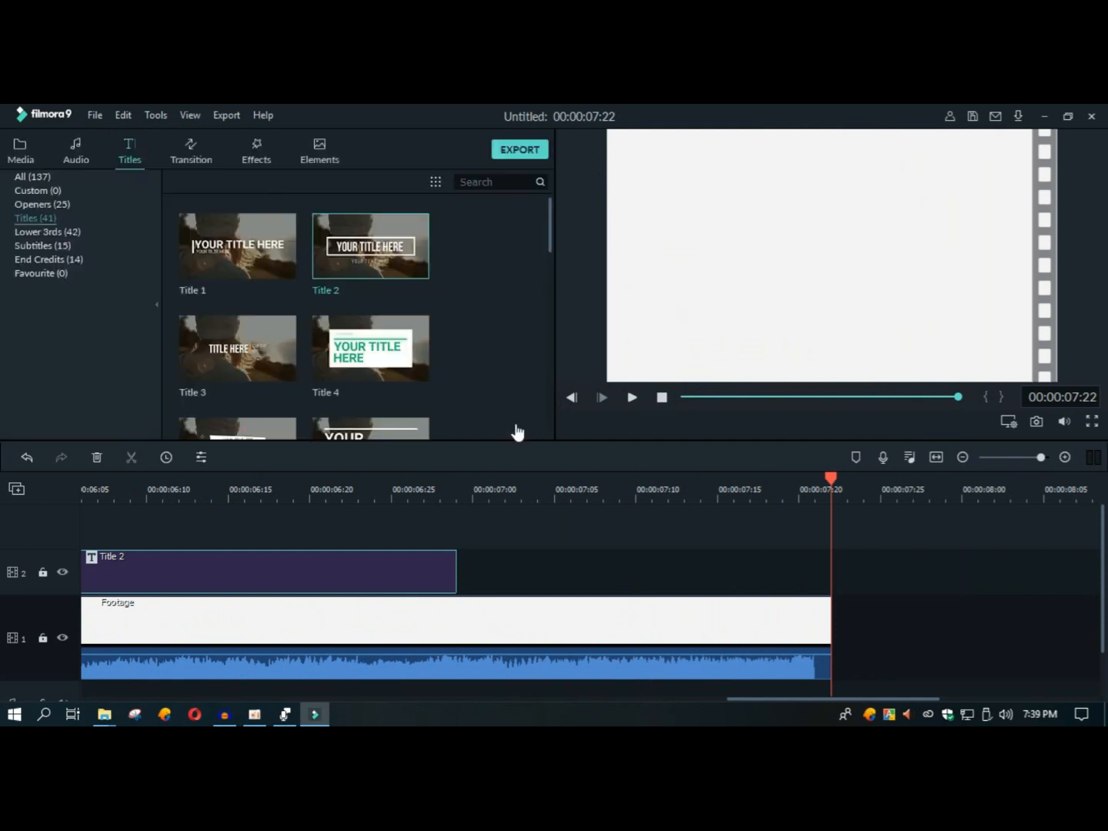
left_click(189, 155)
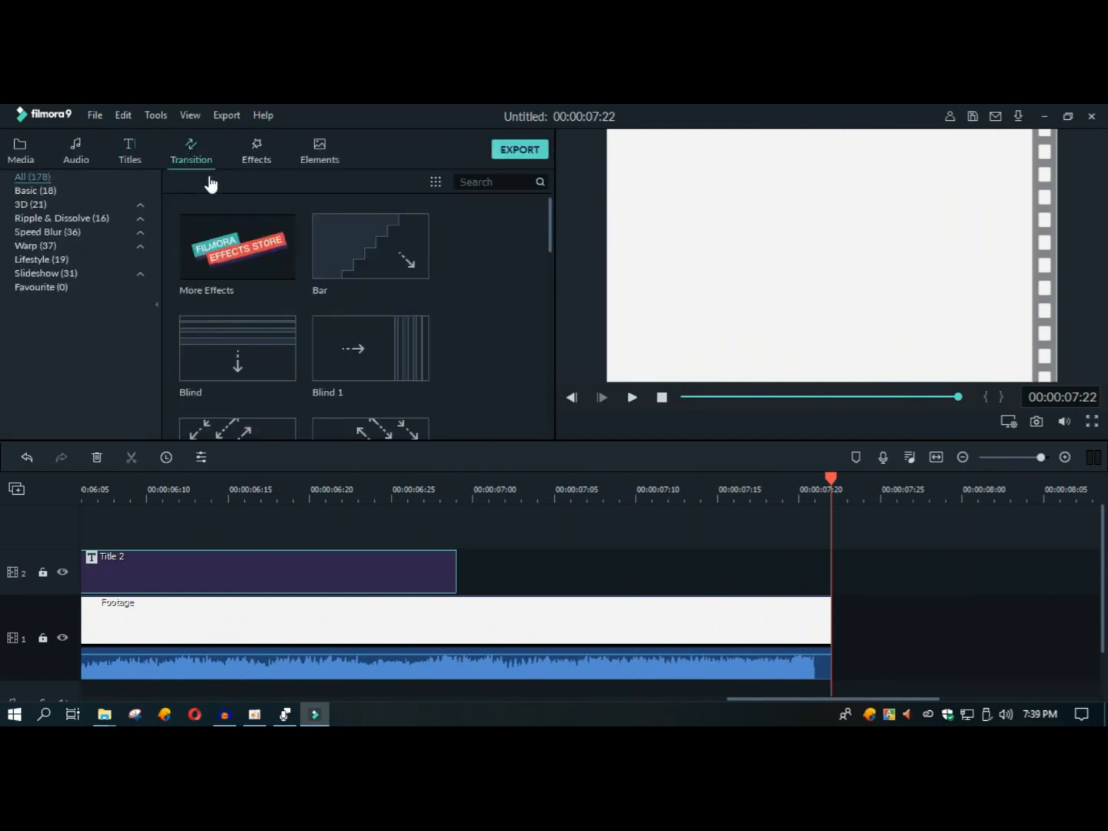
left_click(31, 275)
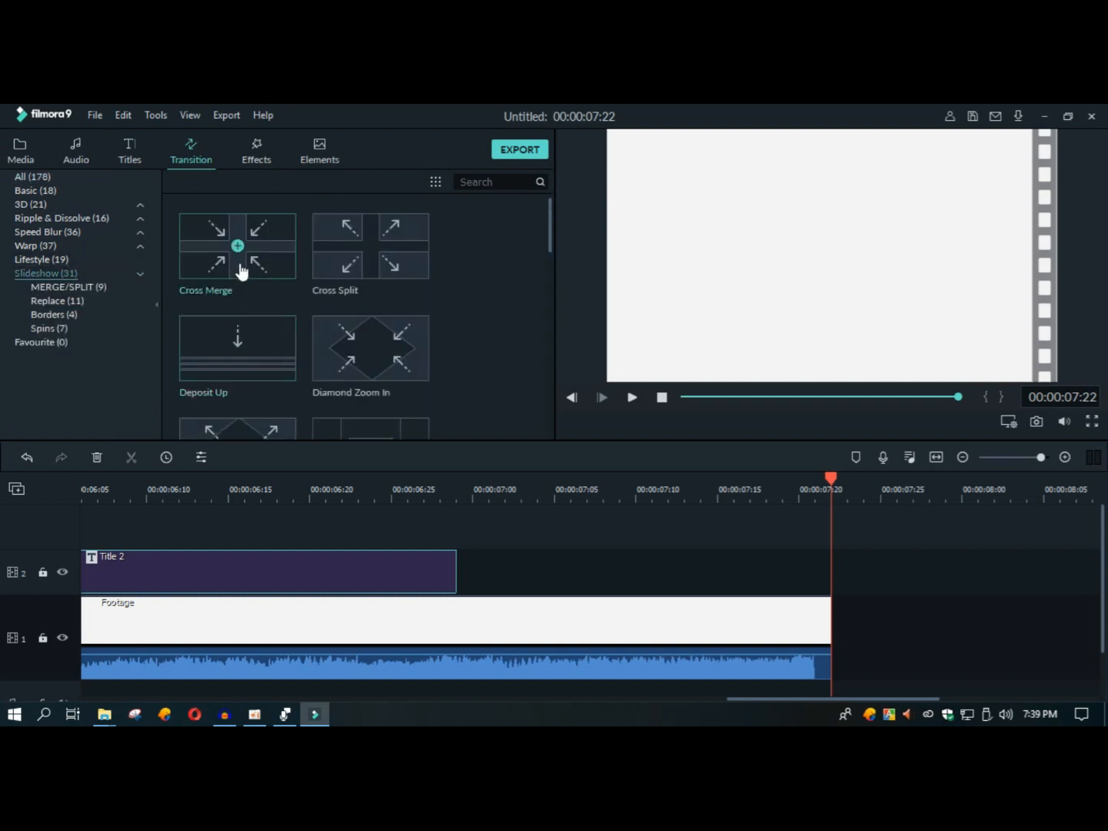
left_click_drag(252, 259, 448, 576)
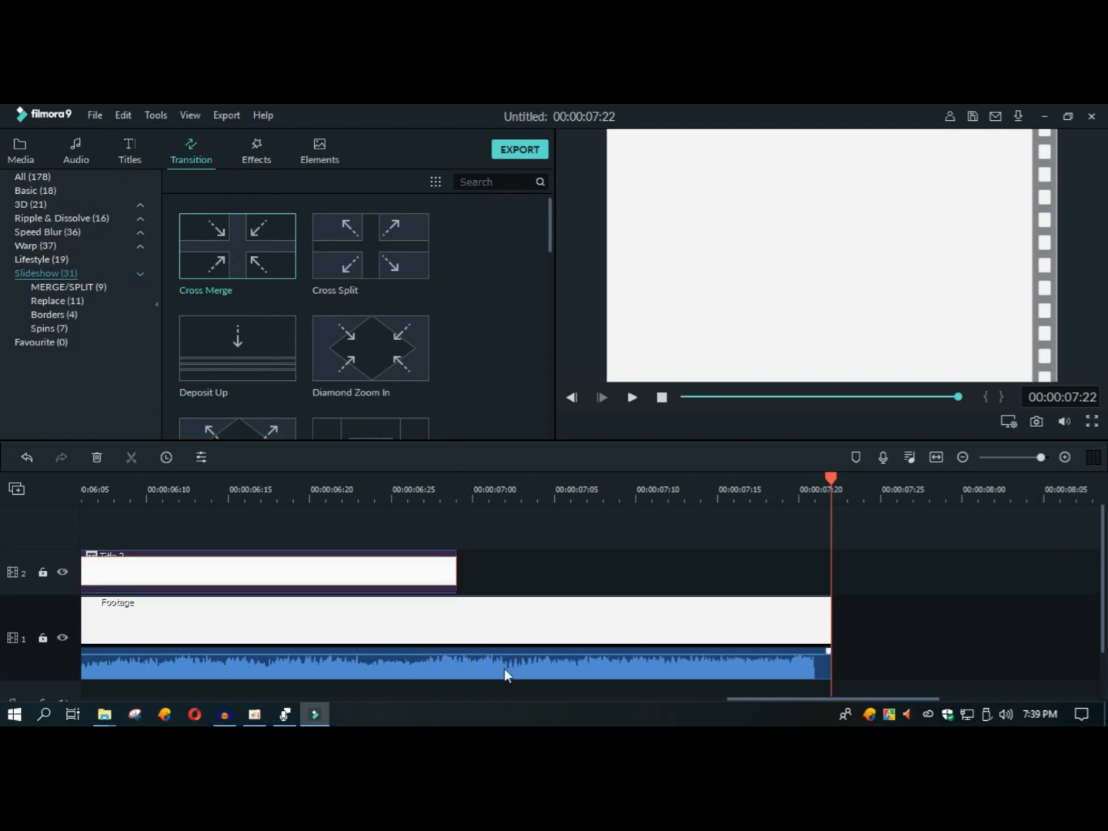
left_click_drag(753, 697, 623, 695)
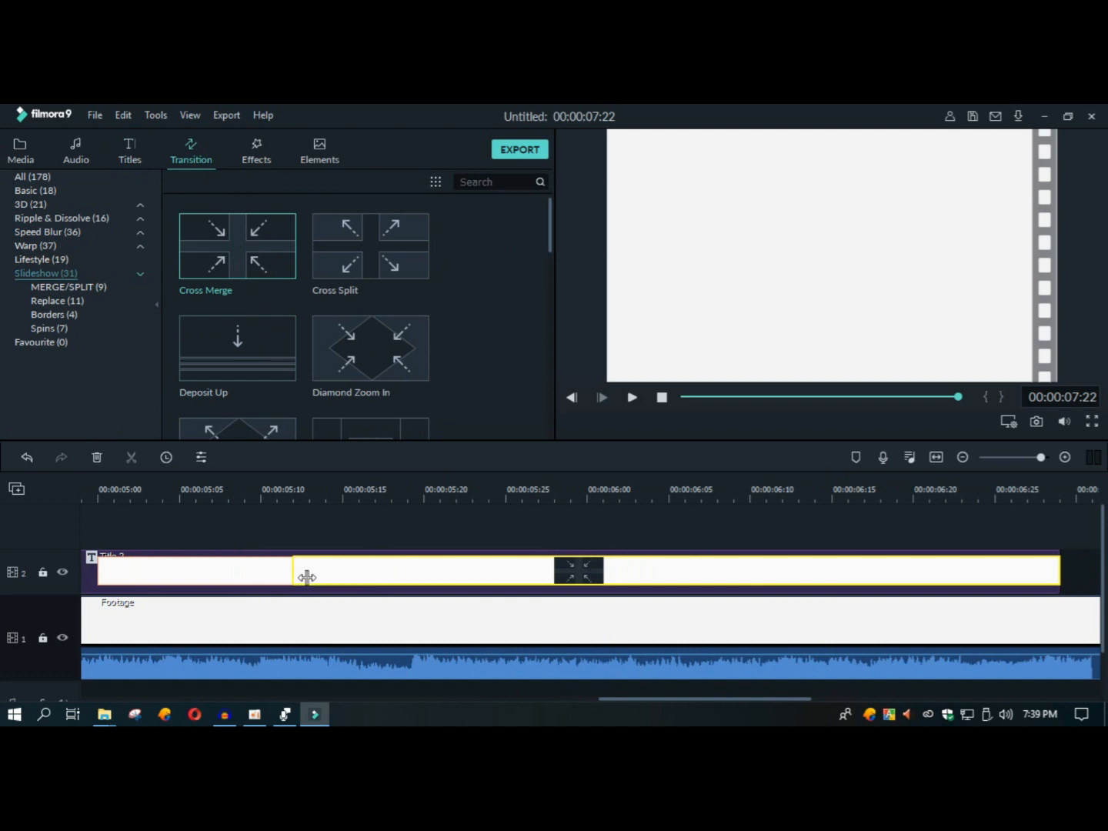
left_click_drag(1034, 585, 1002, 592)
left_click_drag(780, 697, 822, 699)
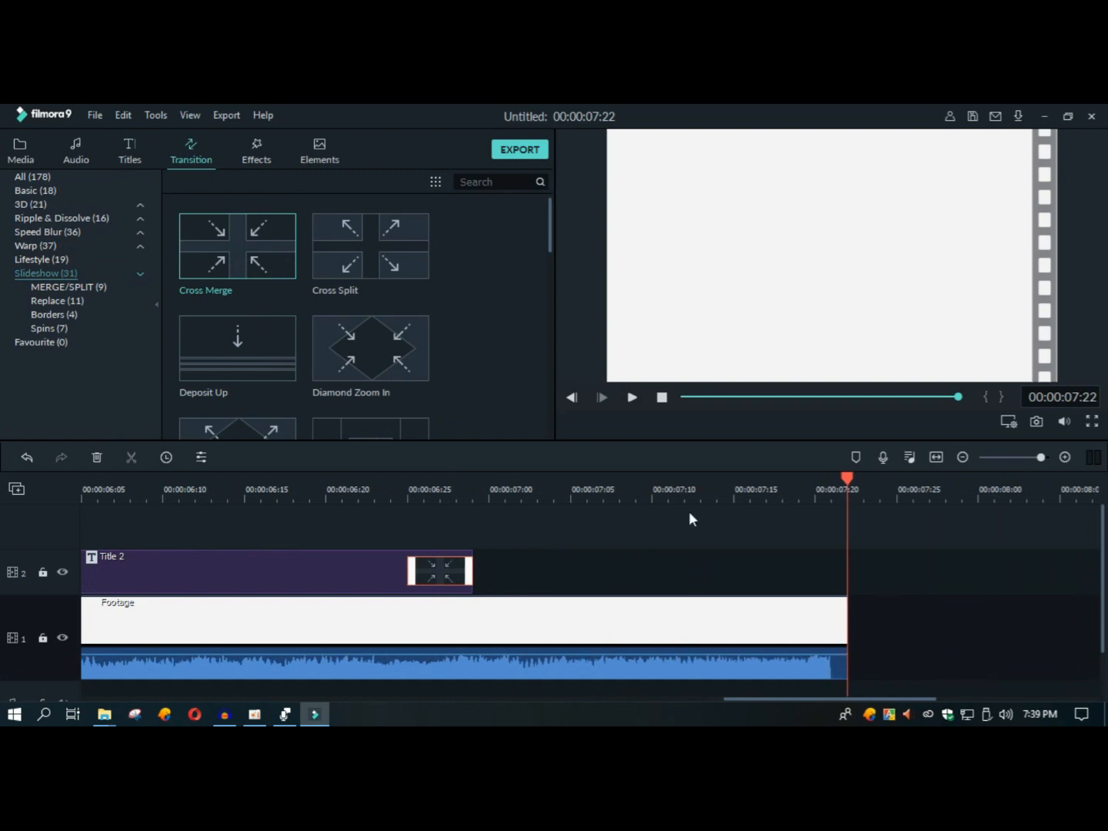
Step: Add the Diamond Zoom In transition to the end of the footage clip and shorten it to about 13 frames
left_click_drag(371, 358, 830, 635)
left_click_drag(783, 698, 629, 712)
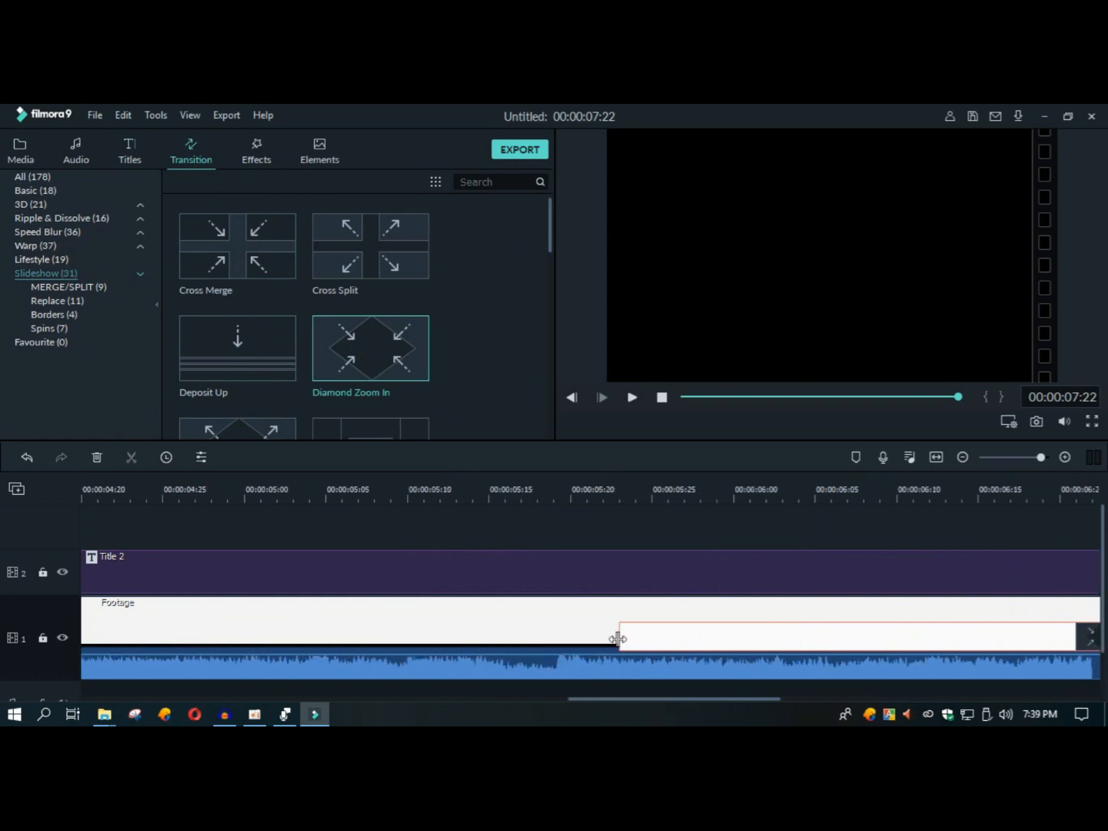
double_click(731, 645)
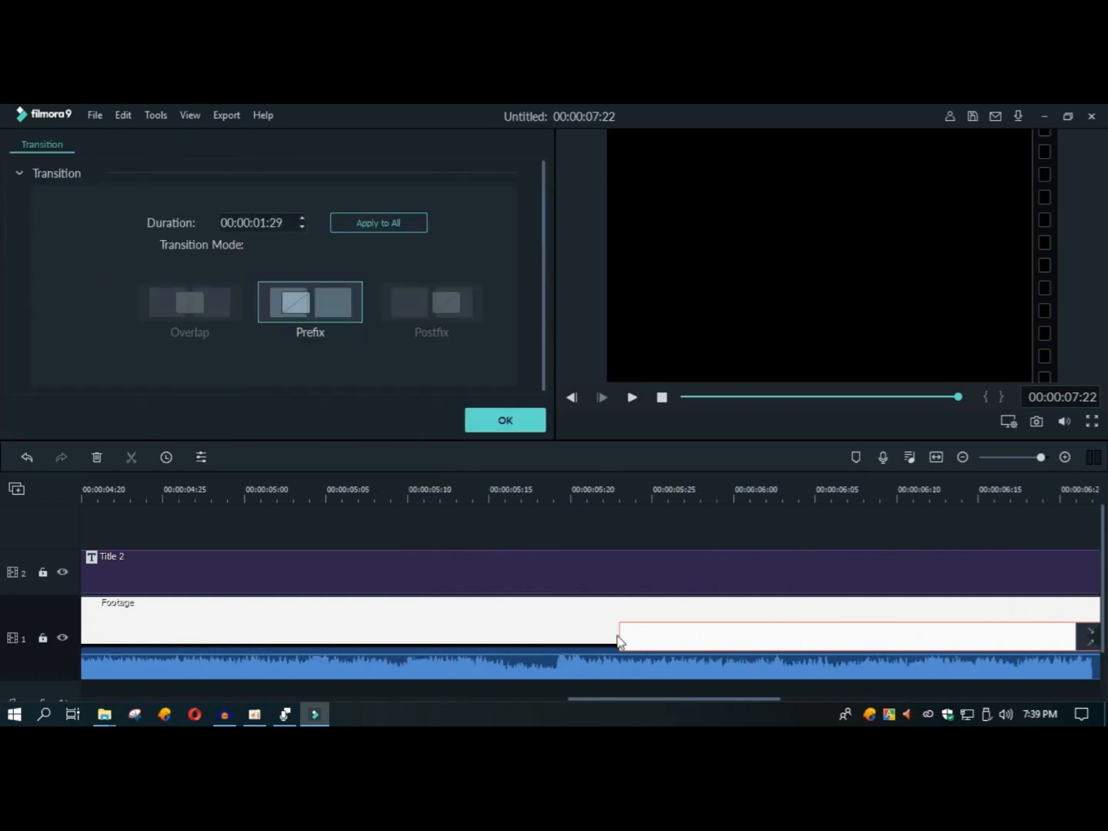
left_click_drag(618, 634, 1083, 461)
left_click_drag(861, 493, 800, 494)
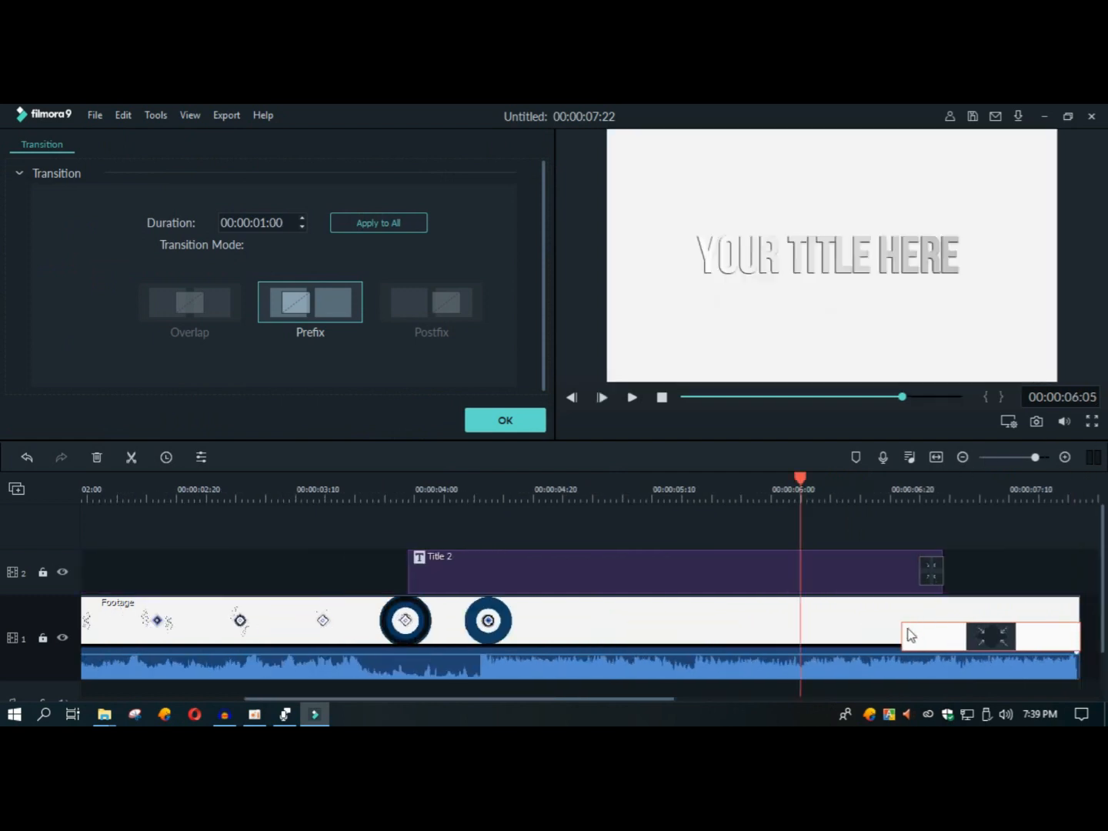
left_click_drag(902, 636, 1004, 636)
Step: Add a short fade-in and fade-out to the footage's audio and play the start of the intro
left_click(896, 664)
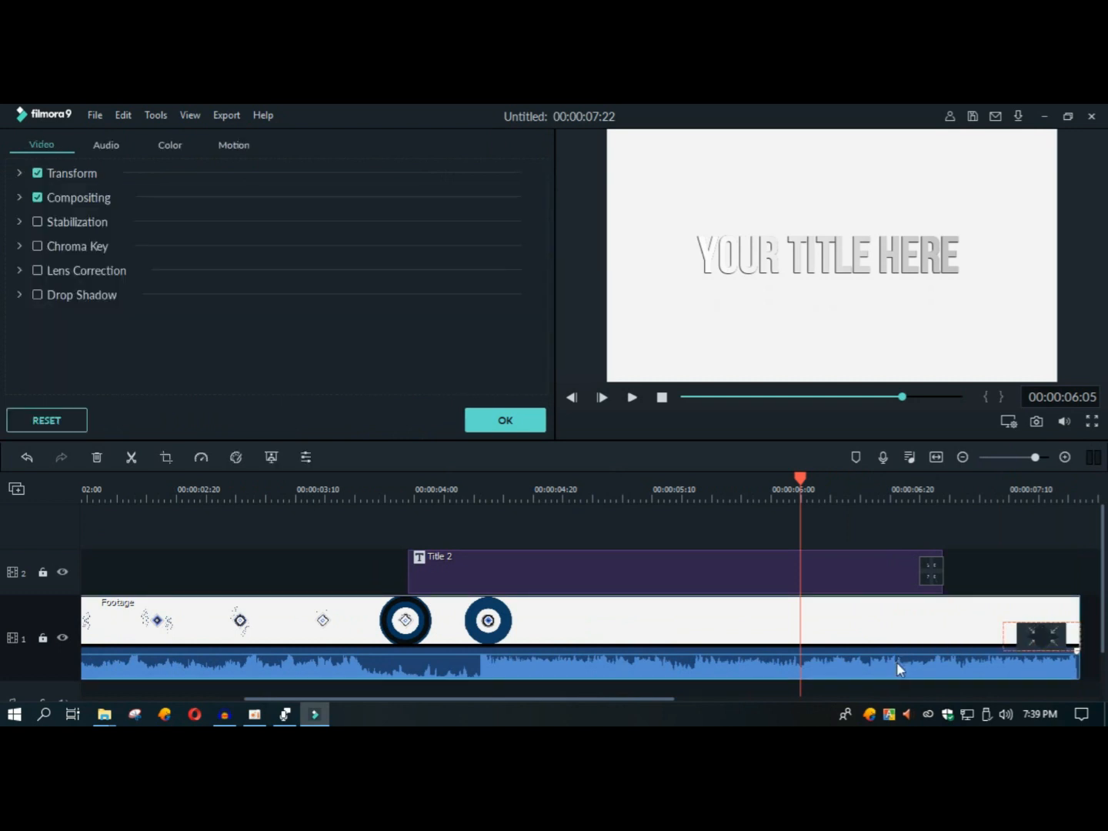
left_click(107, 145)
left_click(378, 230)
left_click(404, 257)
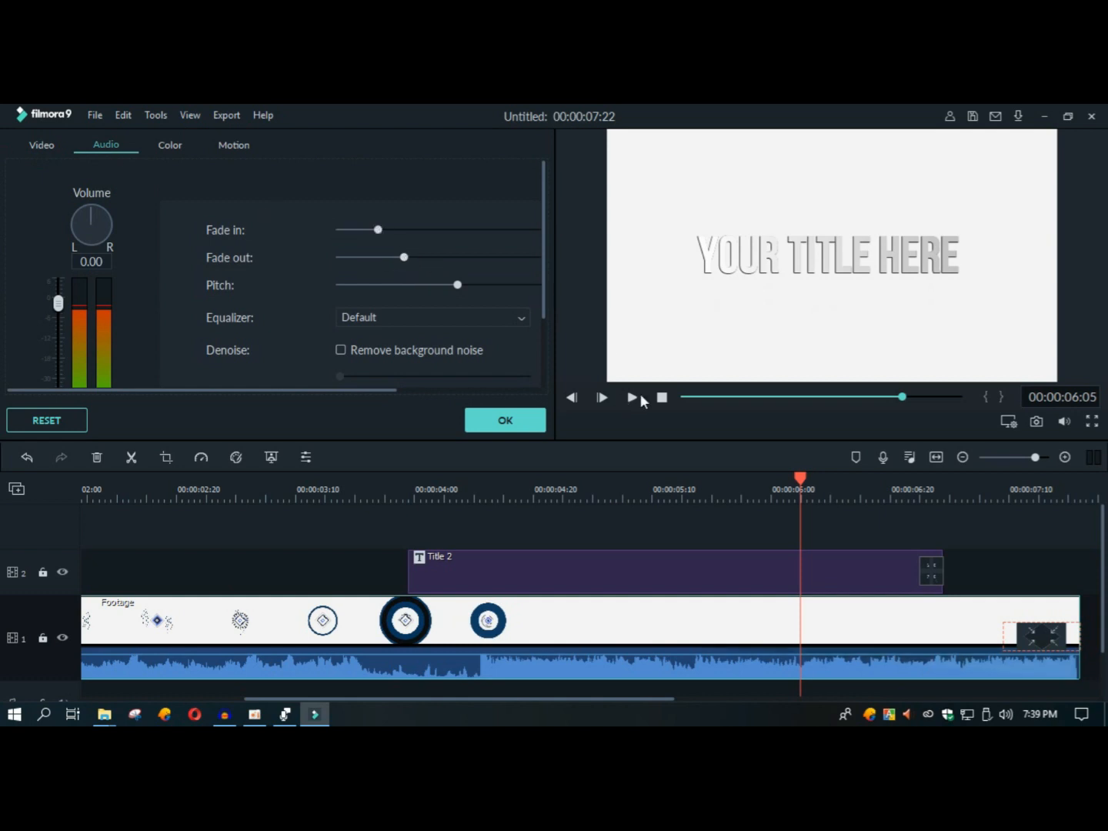
left_click(662, 398)
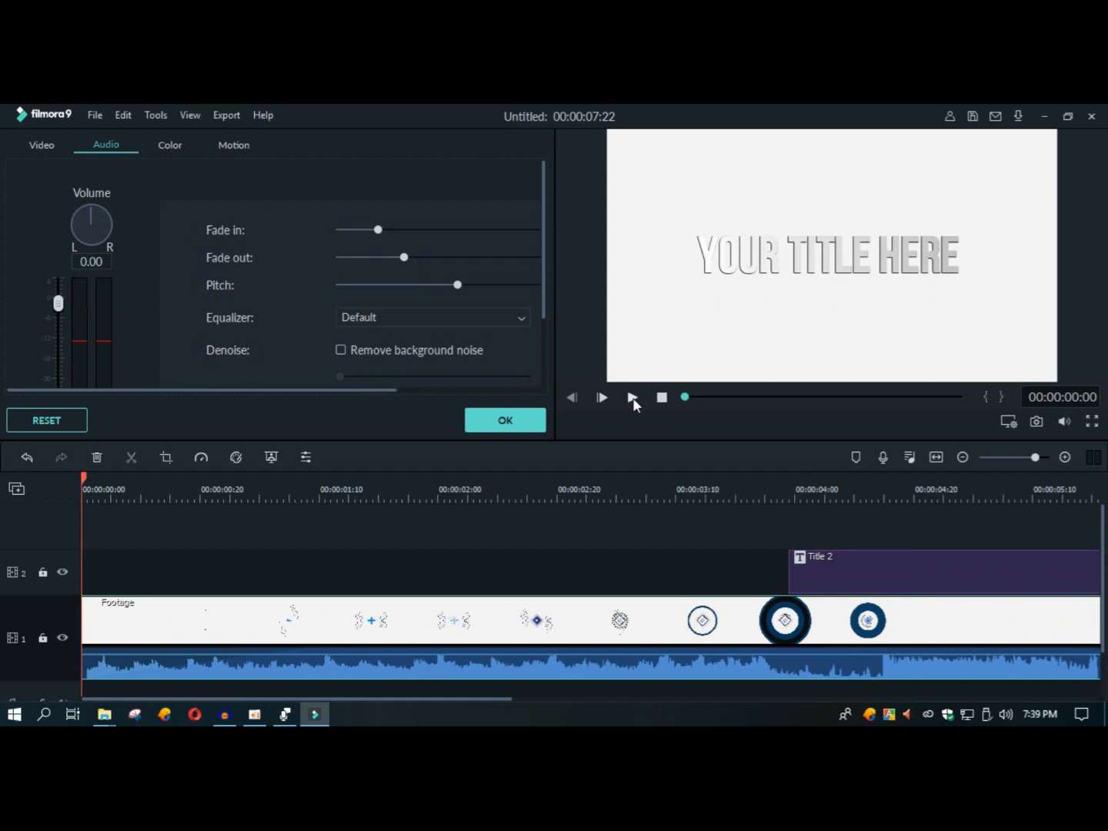
left_click(633, 397)
left_click(632, 397)
Step: Lengthen both the fade-in and the fade-out of the footage's audio and apply the settings
left_click(420, 231)
left_click(660, 399)
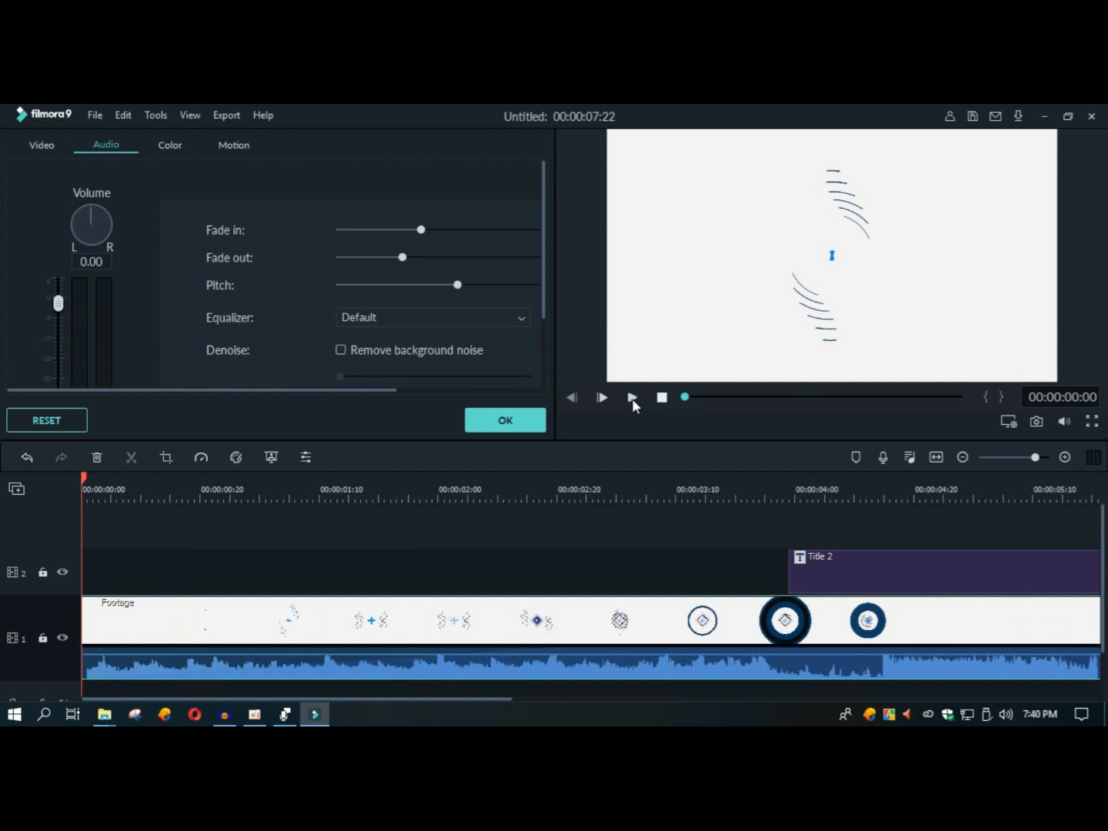
left_click(631, 398)
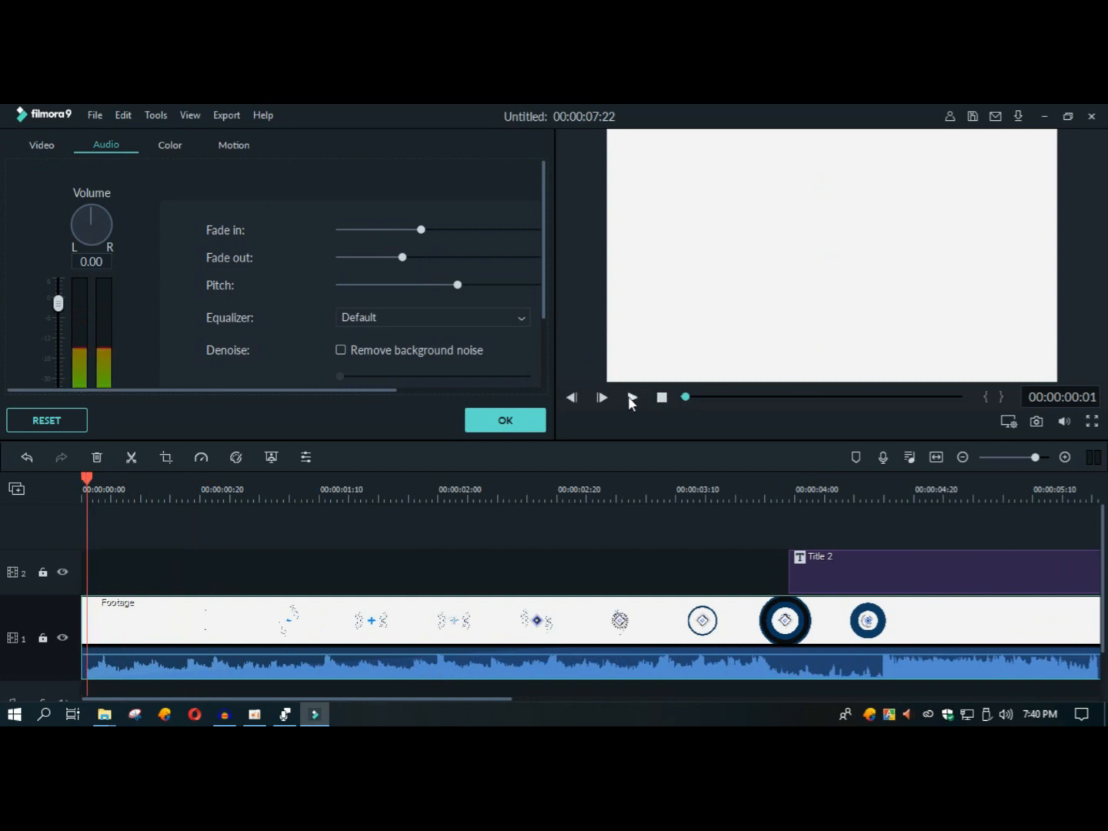
left_click(448, 257)
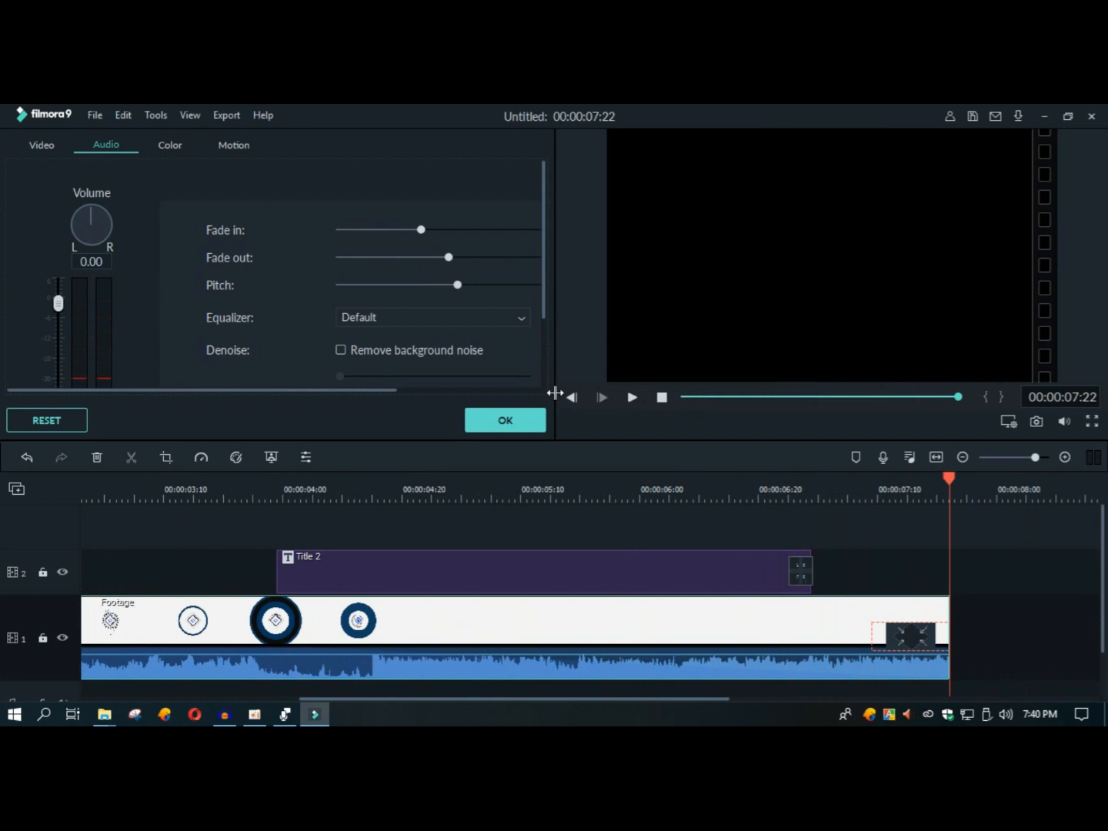
left_click(505, 419)
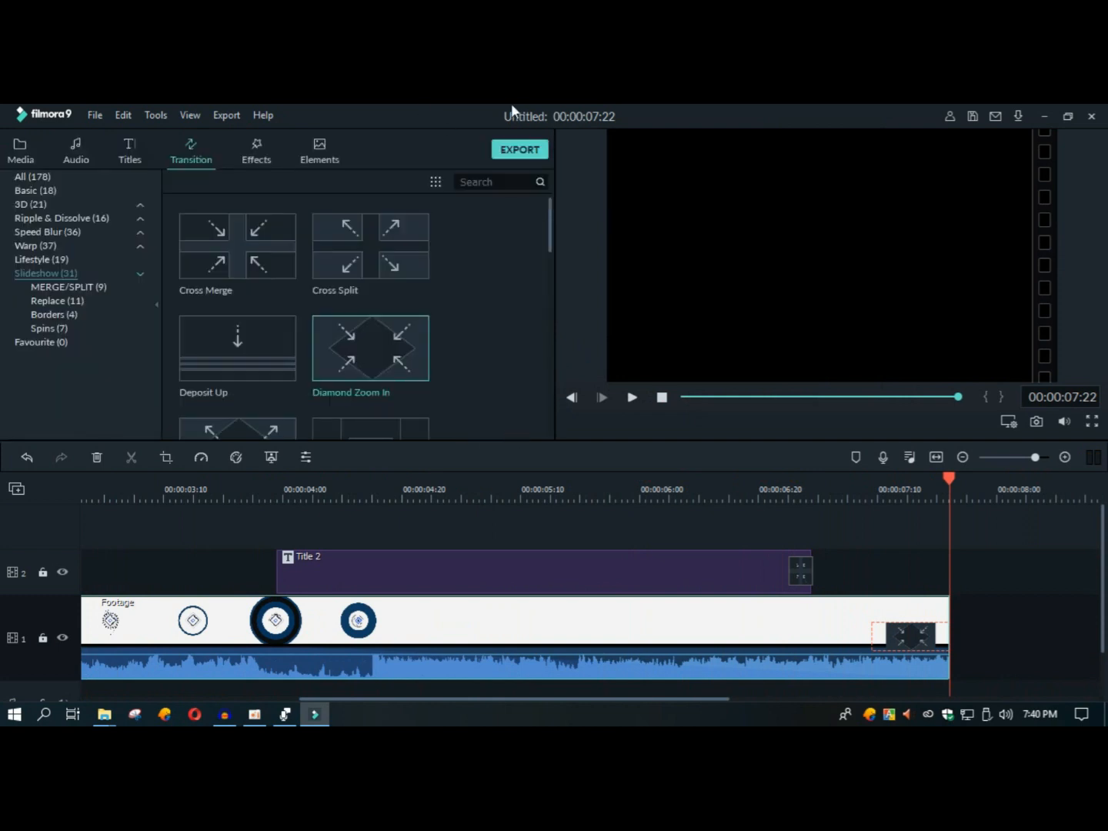
Step: Export the intro to the computer as an MP4 video named My Video in D:/My VideoS
left_click(521, 154)
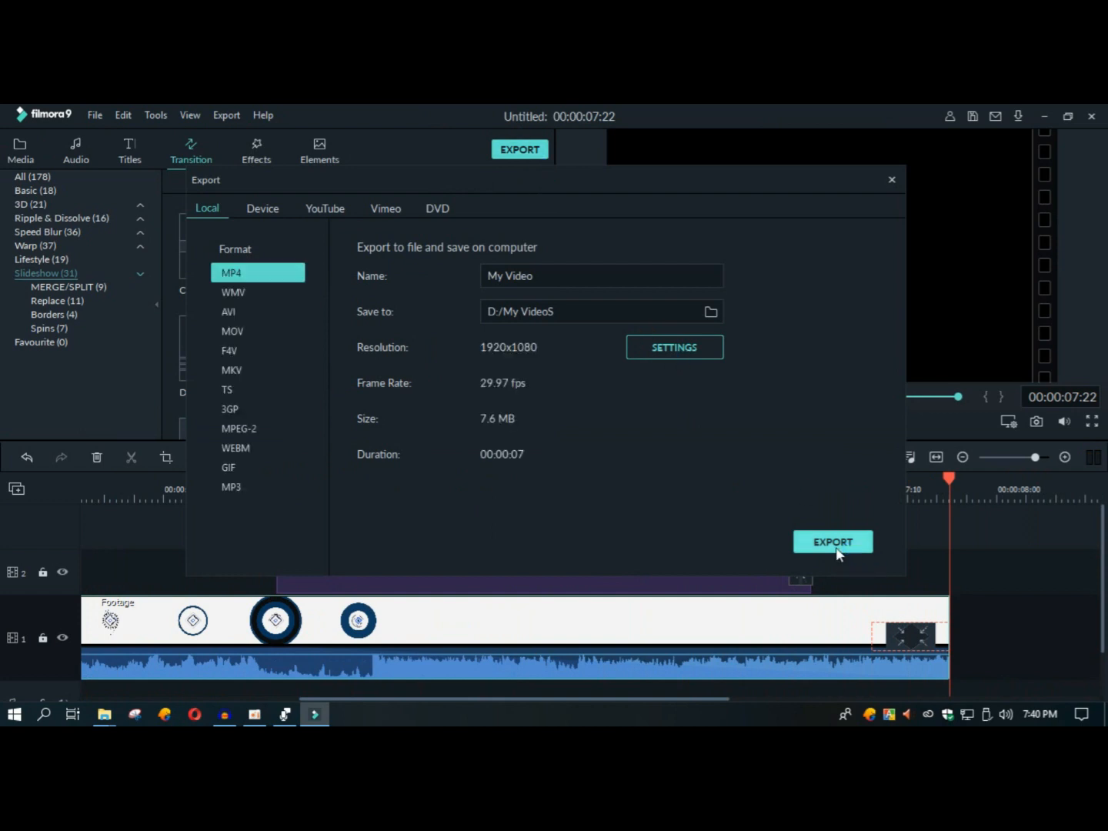
left_click(836, 546)
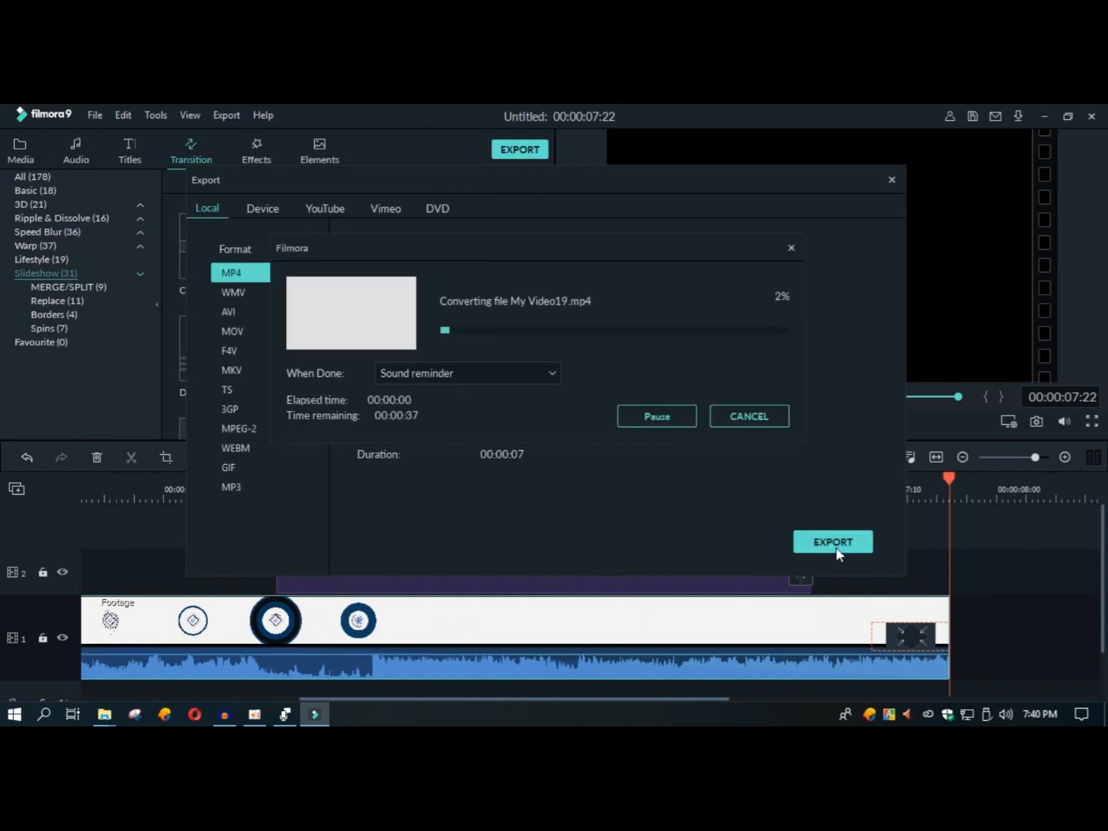